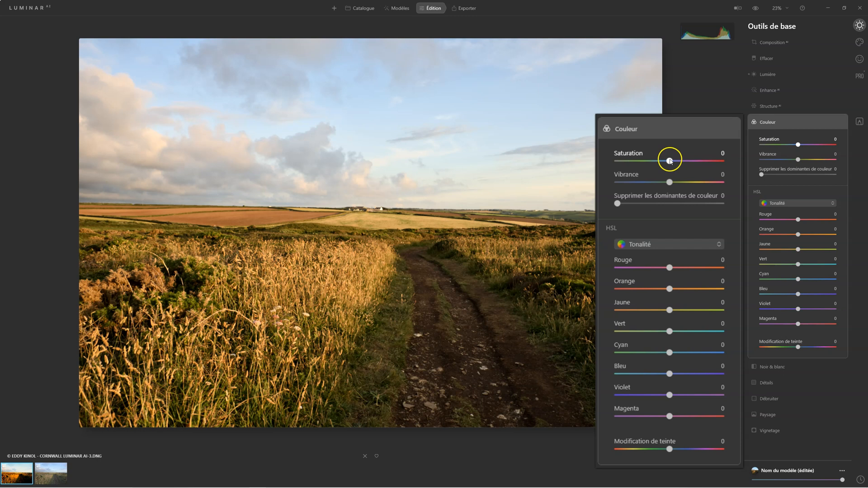
Try Saturation at 100 and Vibrance at 79 and -39 on the landscape photo, resetting each to 0
left_click_drag(669, 161, 729, 156)
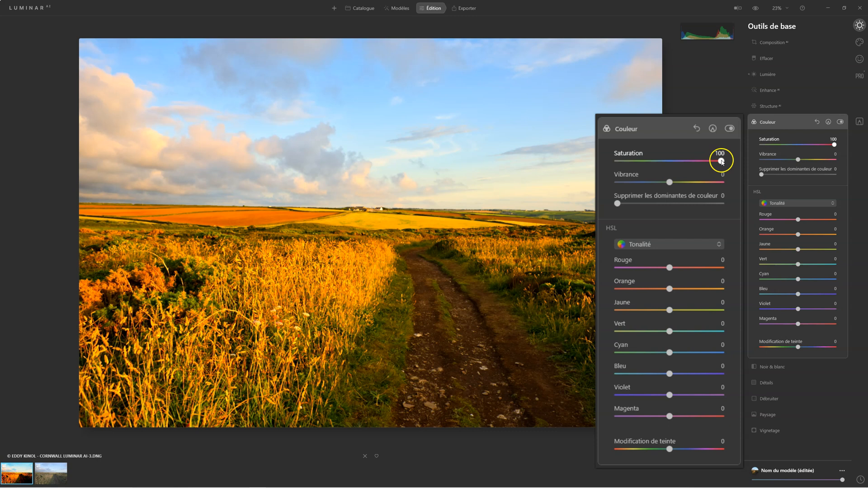
left_click_drag(720, 161, 670, 162)
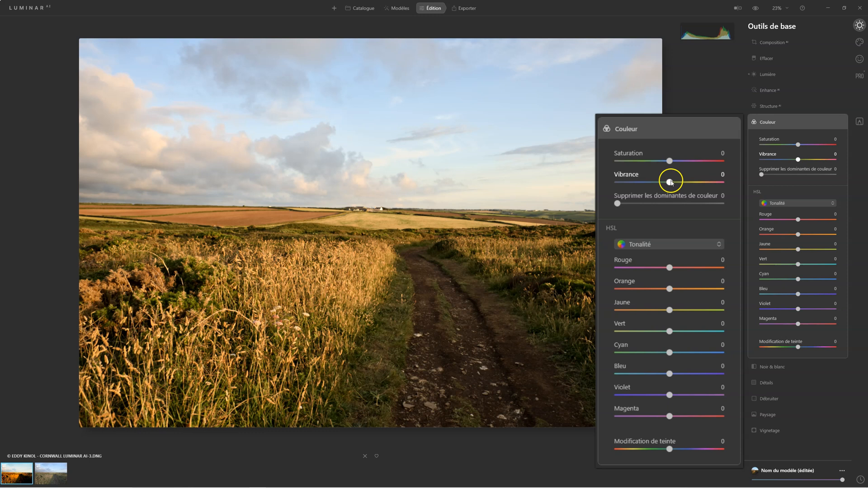
left_click_drag(669, 182, 710, 182)
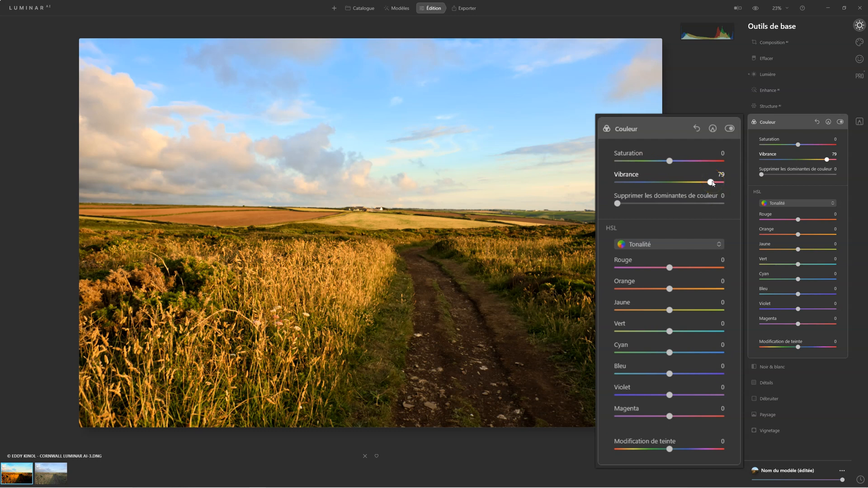
left_click_drag(712, 182, 654, 183)
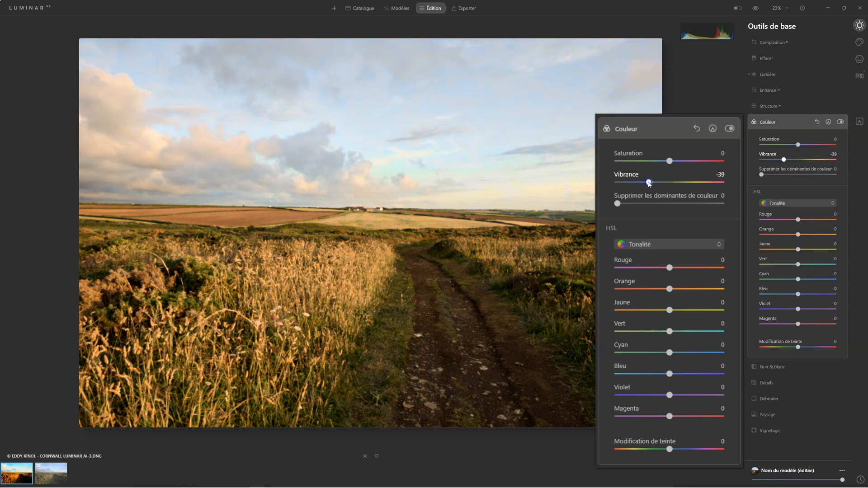
double_click(700, 182)
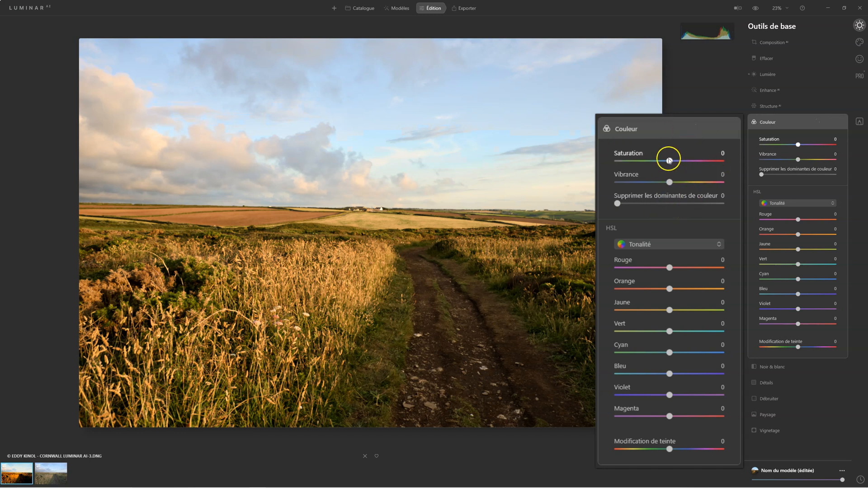
Try Saturation at -100, reset it to 0, and do the same with Vibrance at -100
left_click_drag(669, 160, 605, 162)
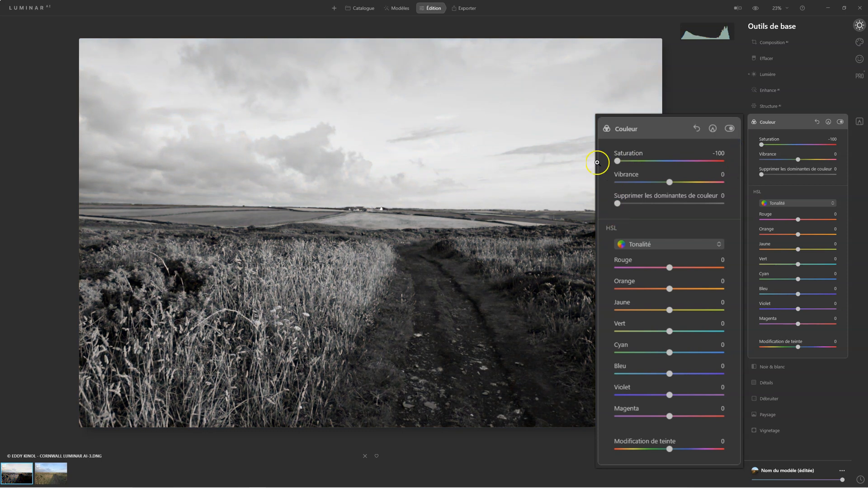
double_click(617, 161)
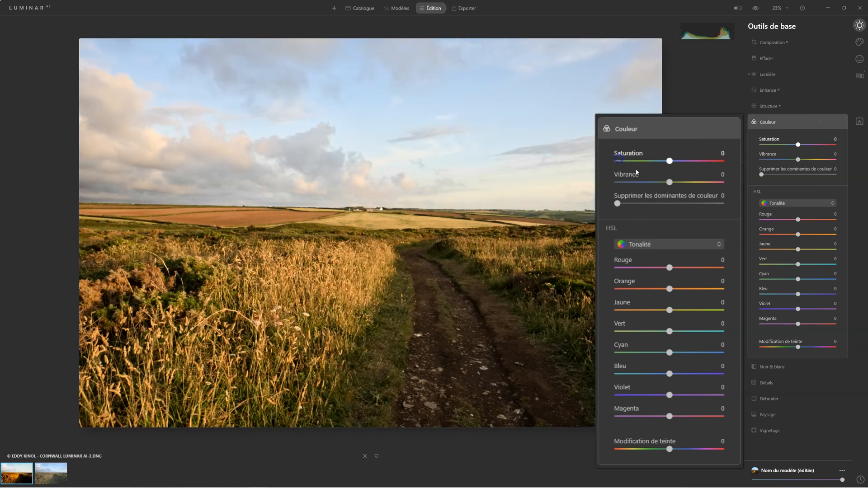
left_click_drag(671, 181, 615, 183)
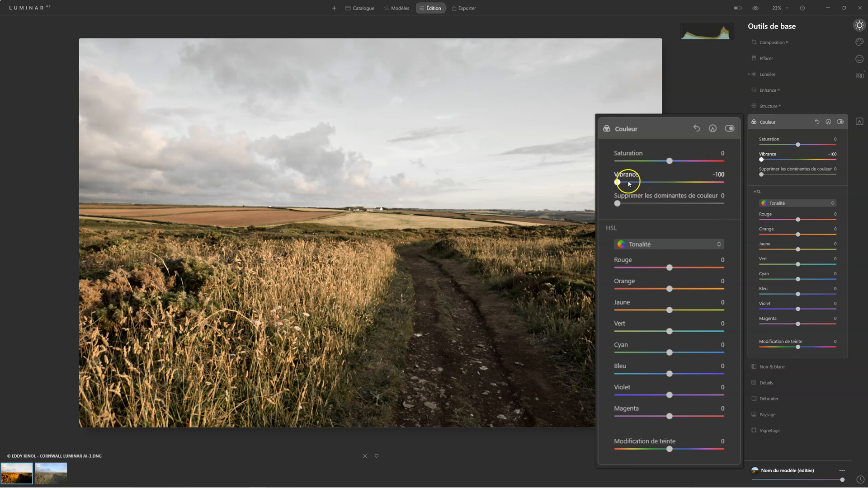
left_click_drag(616, 182, 656, 185)
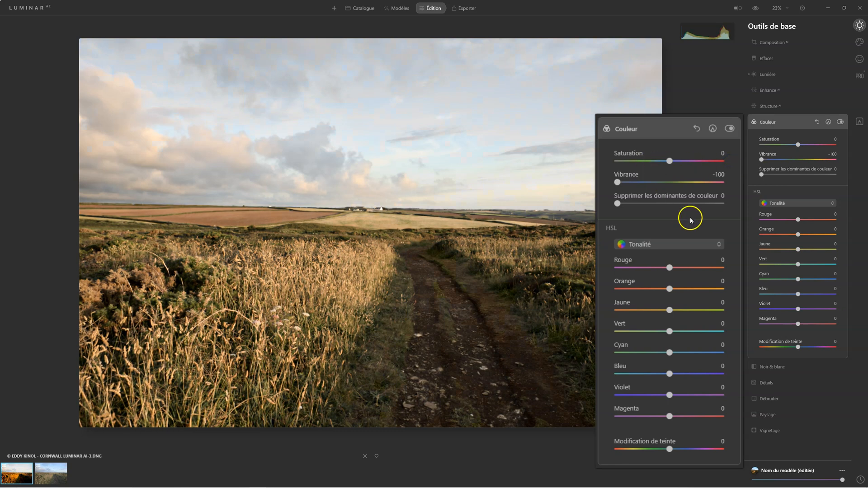
double_click(617, 182)
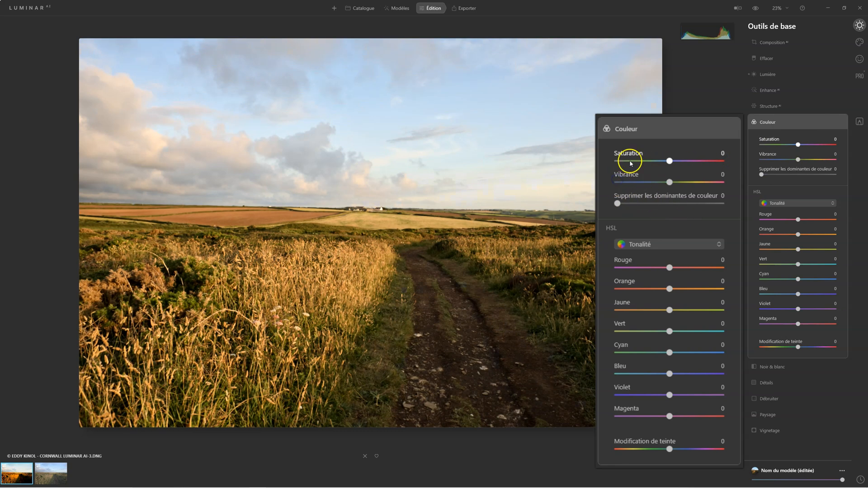
Compare Vibrance at -100 with Saturation at -100 once more, resetting each to 0
left_click_drag(668, 182, 616, 182)
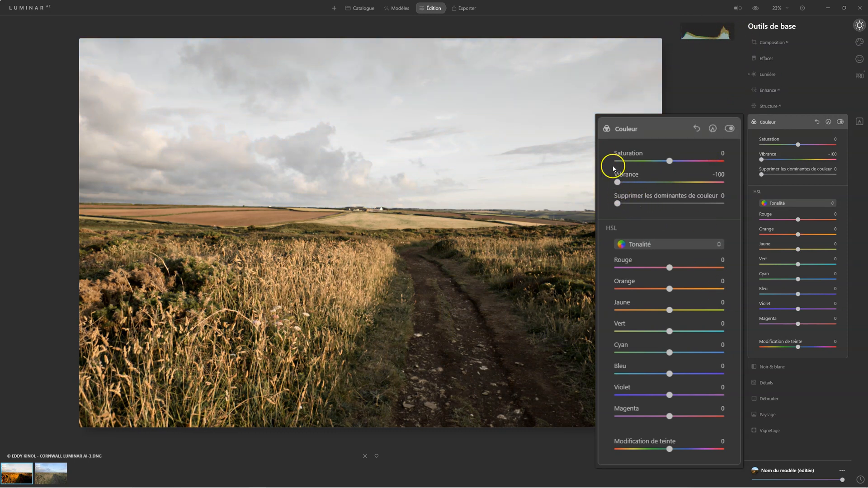
double_click(617, 182)
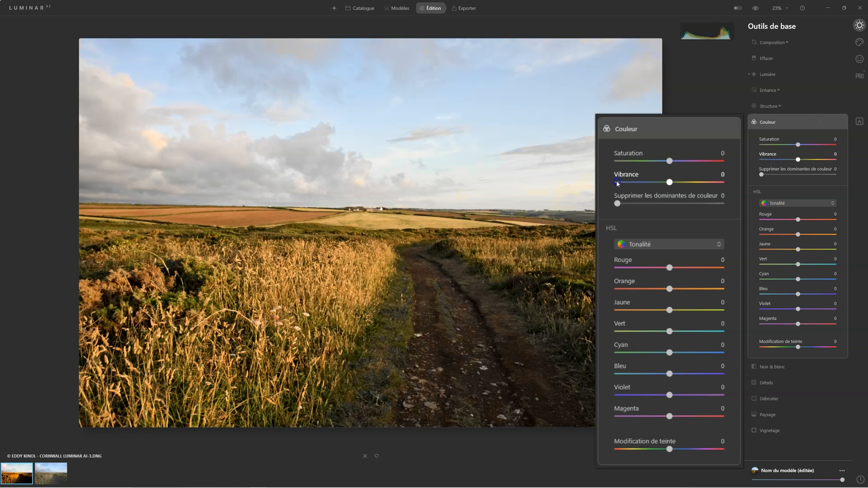
left_click_drag(667, 160, 726, 145)
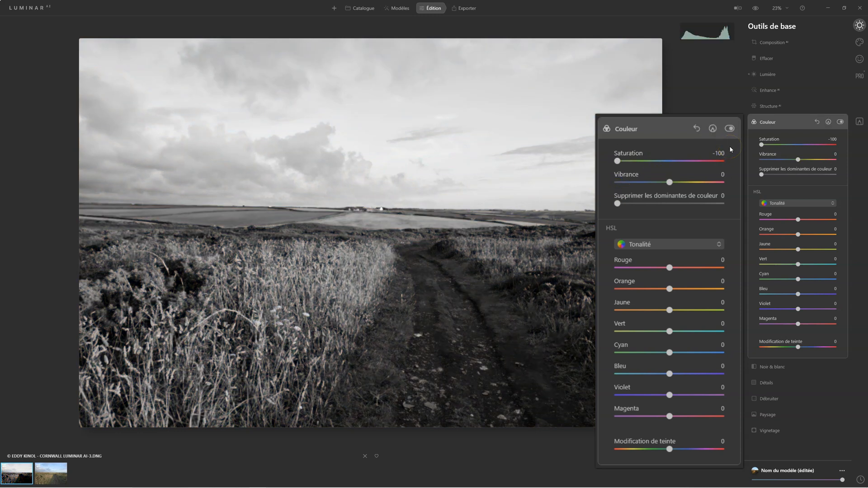
double_click(617, 161)
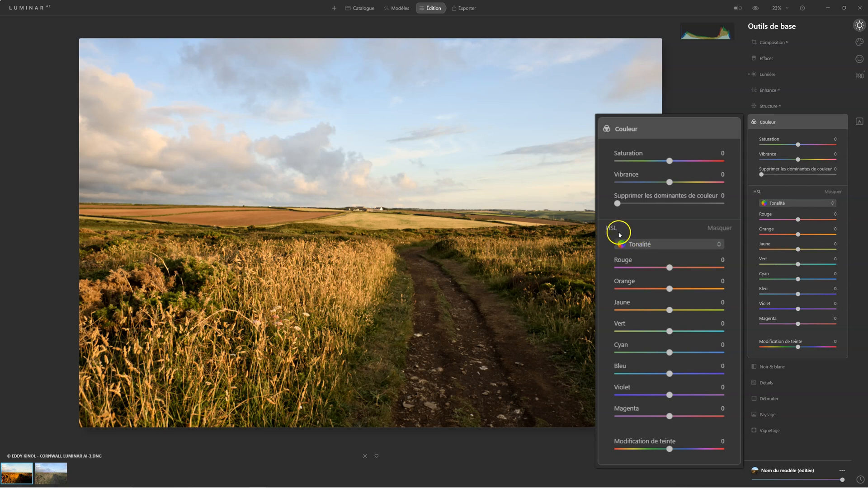
With the HSL mode on Tonalité, try shifting the Rouge hue to -90 and toward positive values, and reset it to 0
left_click(646, 245)
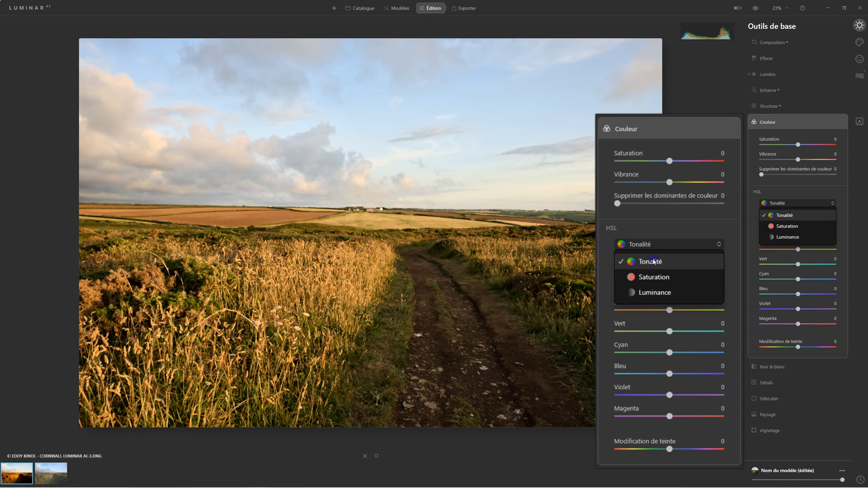
left_click(653, 261)
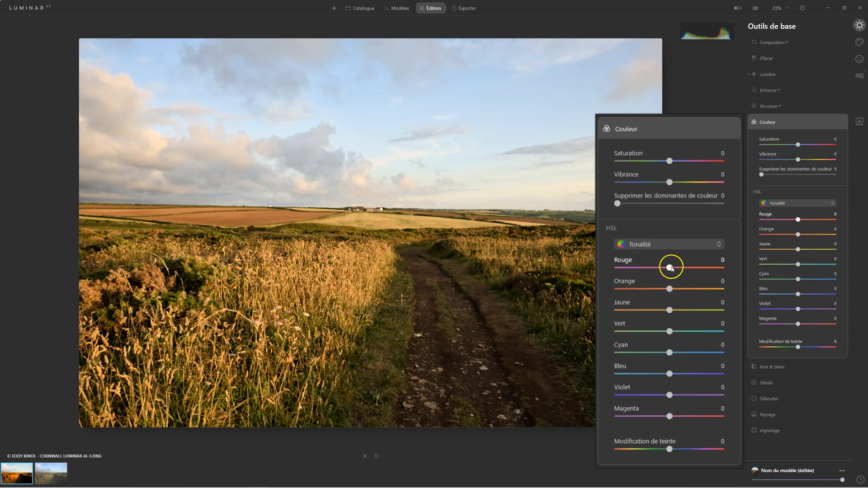
left_click_drag(671, 268, 648, 266)
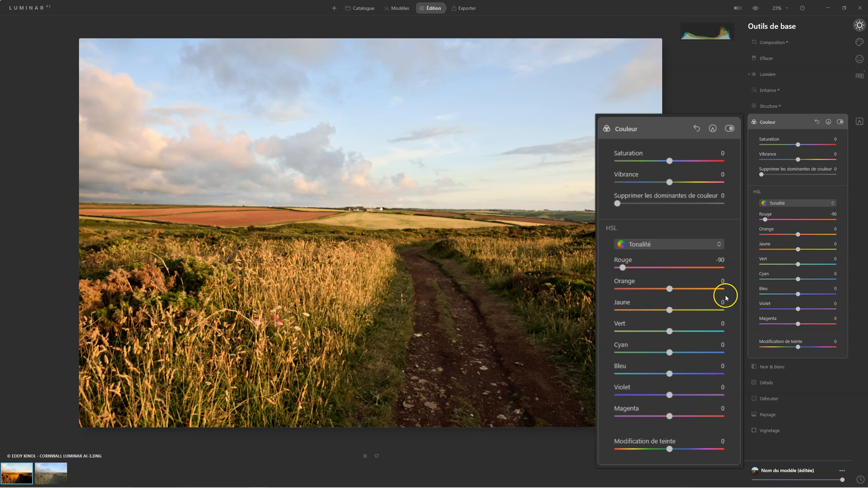
left_click_drag(622, 267, 636, 268)
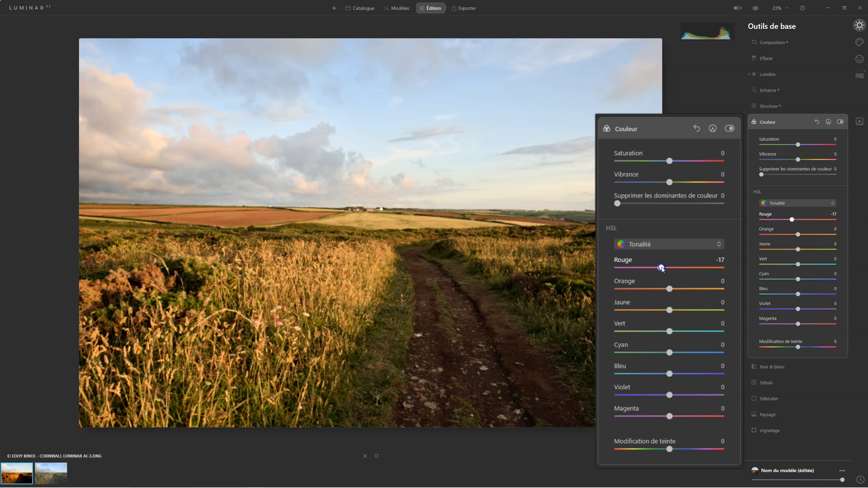
left_click_drag(644, 268, 699, 267)
double_click(699, 267)
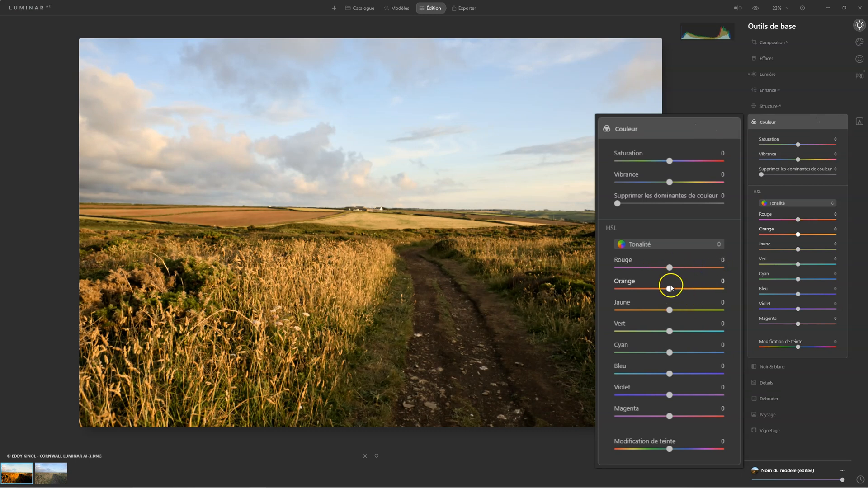
Try the Orange hue at -71 and the Jaune hue at -69 and 100, resetting each to 0
left_click_drag(677, 292, 632, 294)
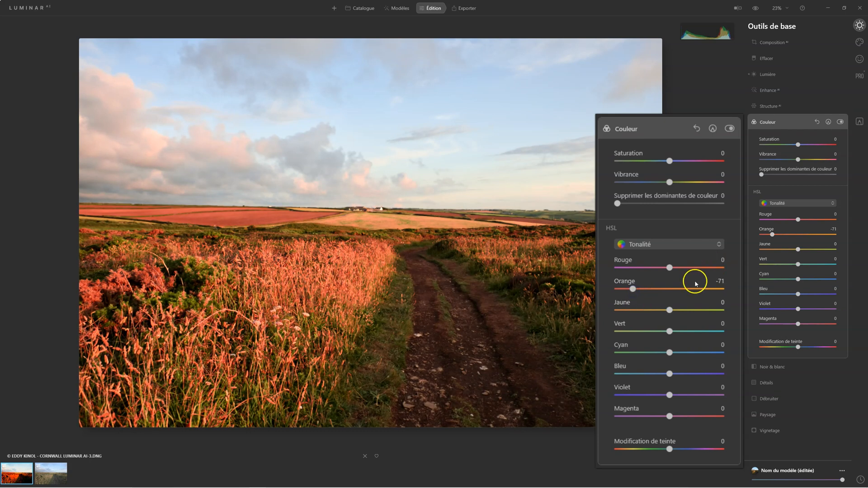
double_click(632, 289)
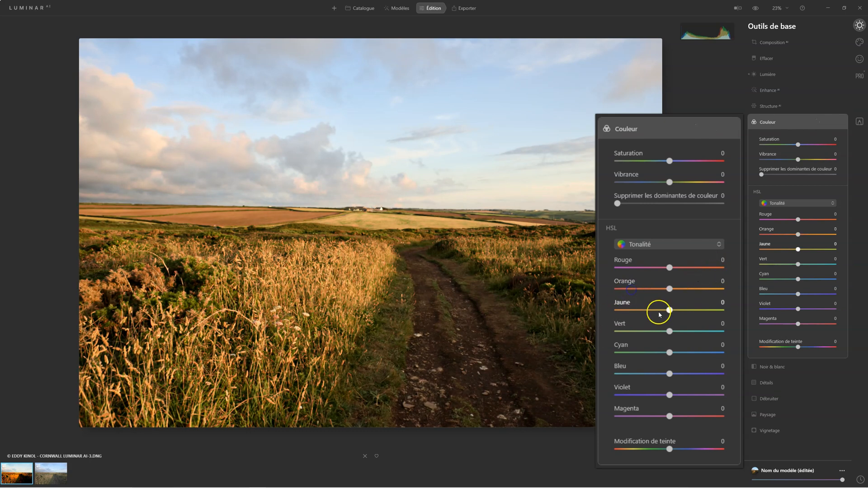
left_click_drag(669, 310, 633, 311)
left_click(636, 311)
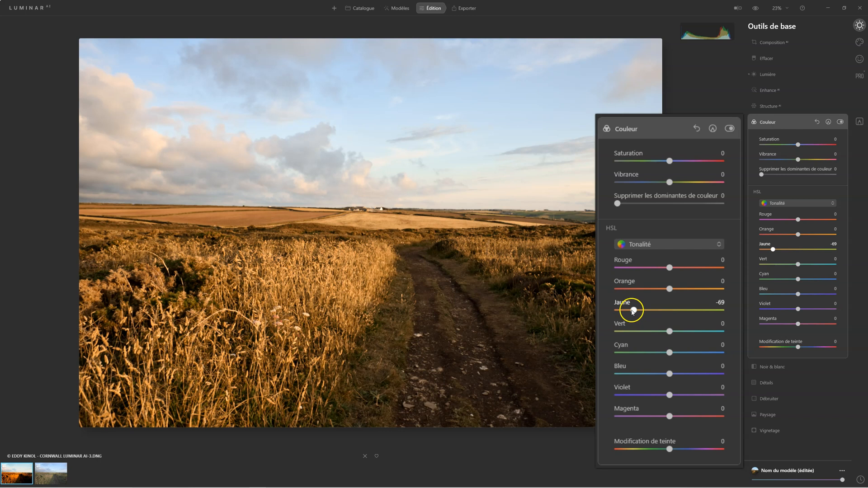
left_click_drag(634, 310, 721, 310)
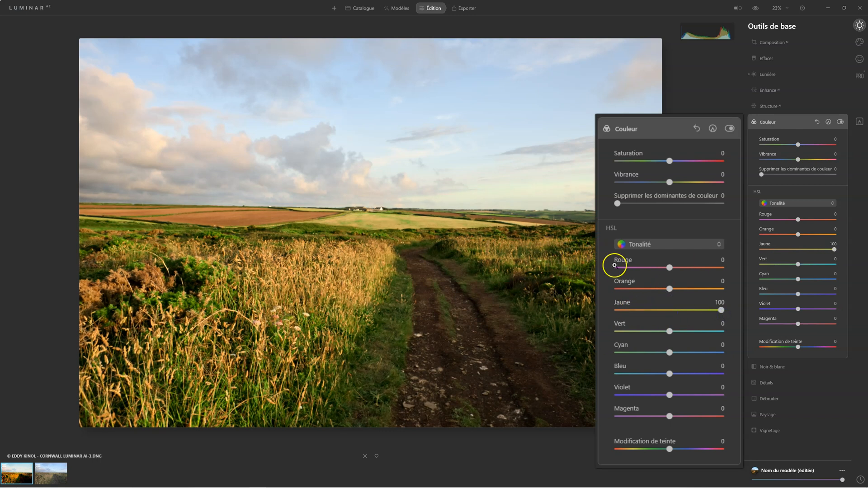
left_click_drag(719, 310, 669, 311)
Try lowering the Vert hue and setting the Cyan hue to -65, resetting both to 0
left_click_drag(669, 332, 636, 355)
double_click(632, 331)
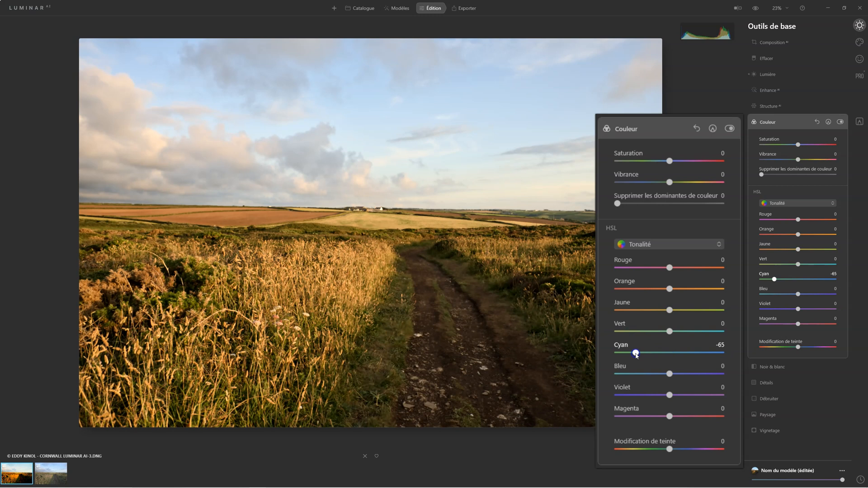
double_click(636, 353)
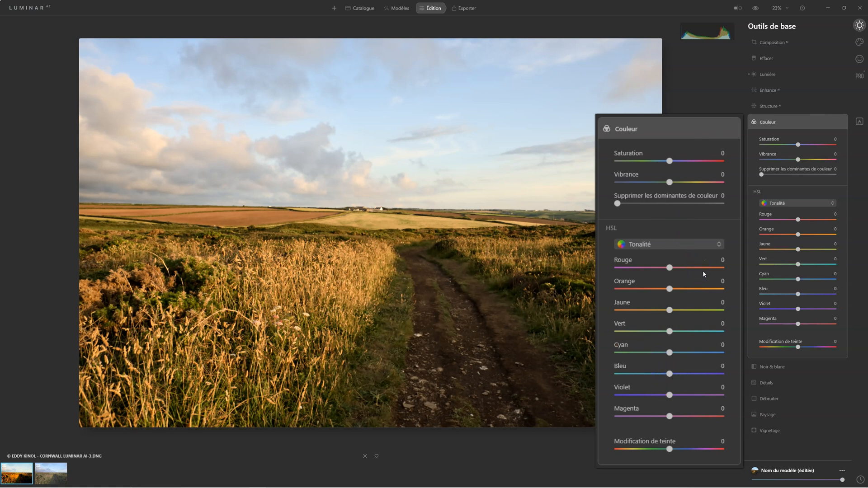
Try shifting the Bleu, Violet and Magenta hues one after another, resetting each to 0
left_click_drag(633, 374, 658, 376)
double_click(644, 374)
left_click_drag(669, 395, 633, 394)
double_click(691, 394)
left_click_drag(675, 419, 643, 418)
double_click(703, 416)
Switch the HSL mode to Saturation and try Bleu at 70 and -96, resetting it to 0
left_click(682, 245)
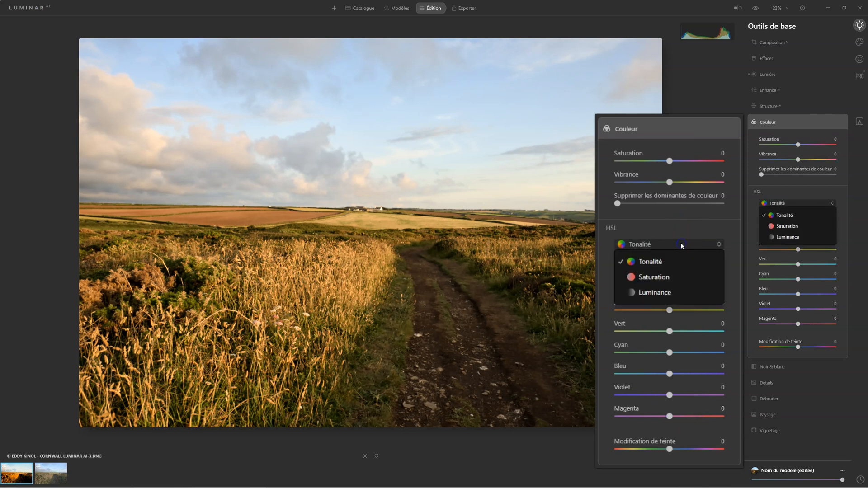
left_click(662, 277)
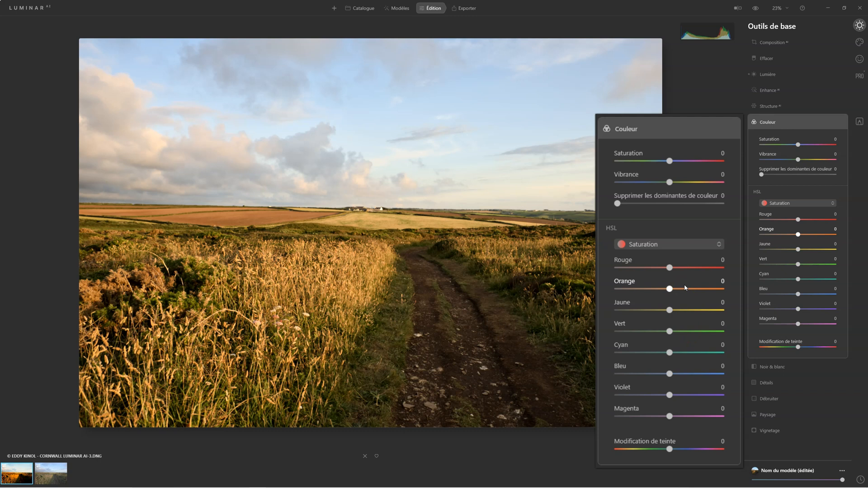
left_click(670, 374)
left_click_drag(670, 373, 706, 374)
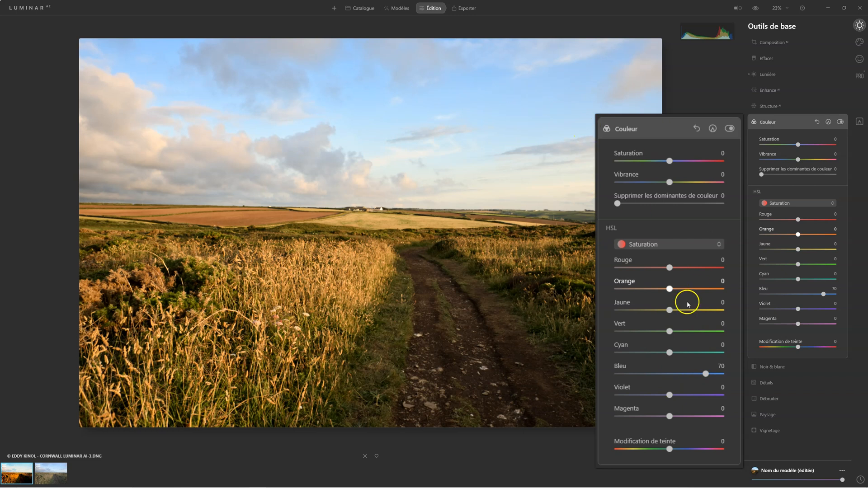
left_click_drag(706, 374, 620, 374)
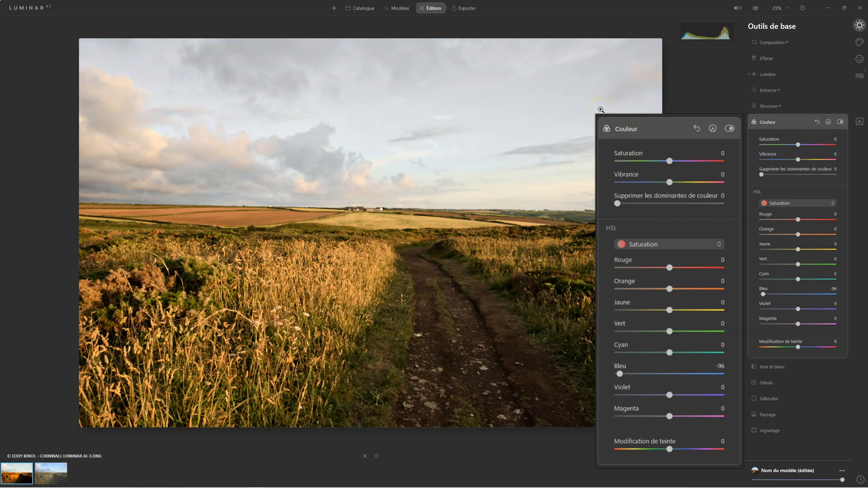
double_click(620, 374)
Try the HSL saturation of Orange at 70 and at a negative value, and reset it to 0
left_click_drag(669, 288, 705, 289)
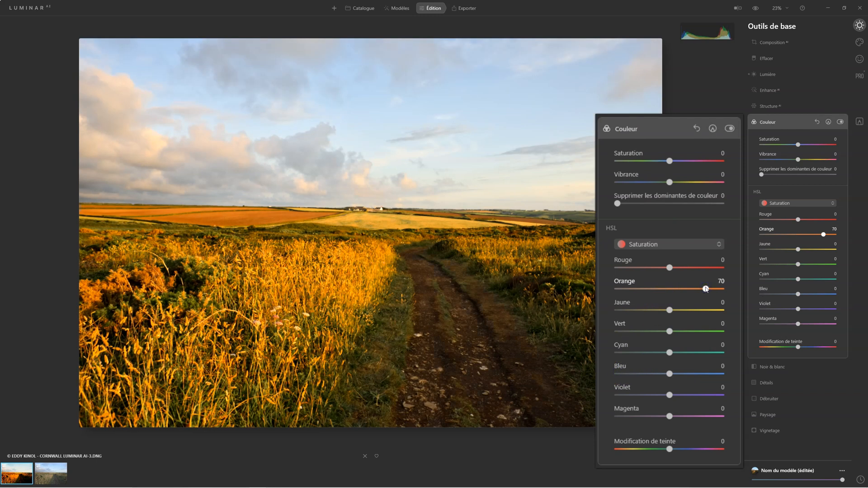
left_click_drag(698, 290, 631, 289)
double_click(640, 293)
left_click(690, 289)
double_click(688, 289)
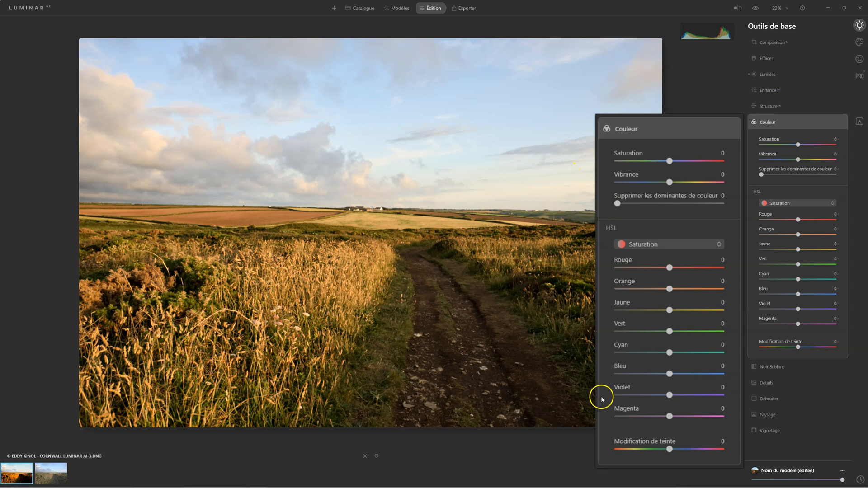
Switch the HSL mode to Luminance, try Rouge at -100 and at its maximum, and reset it to 0
left_click(700, 243)
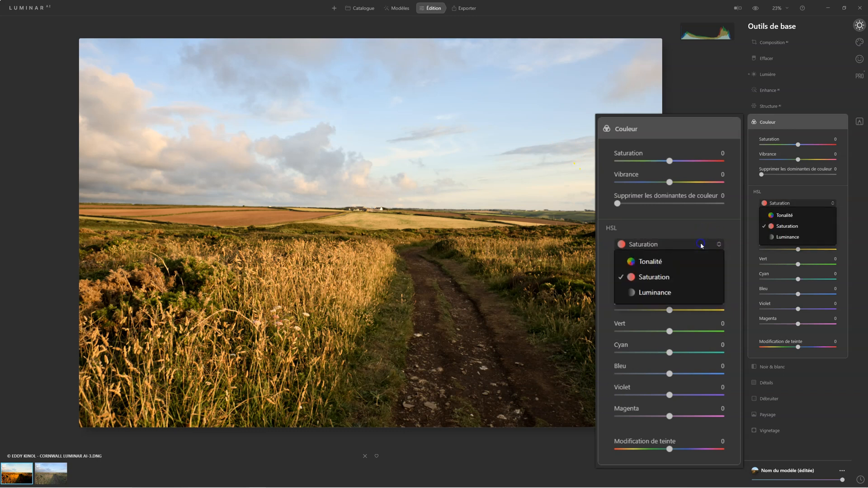
left_click(667, 292)
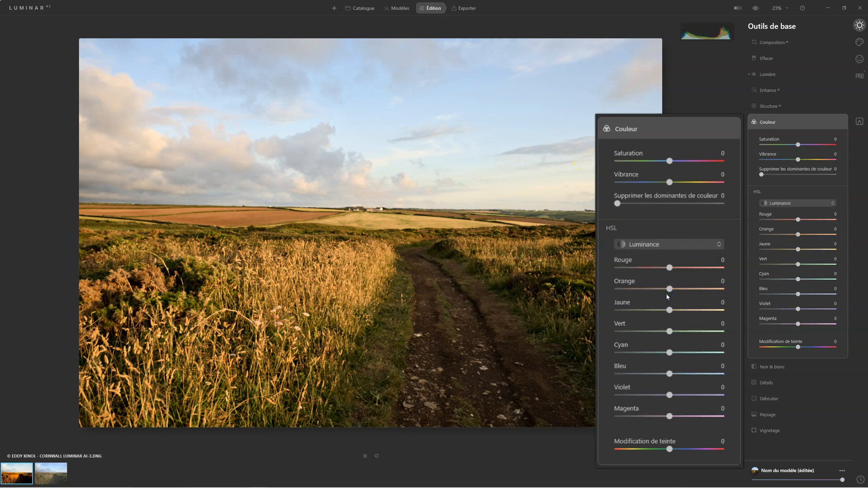
left_click_drag(668, 269, 617, 267)
left_click(617, 268)
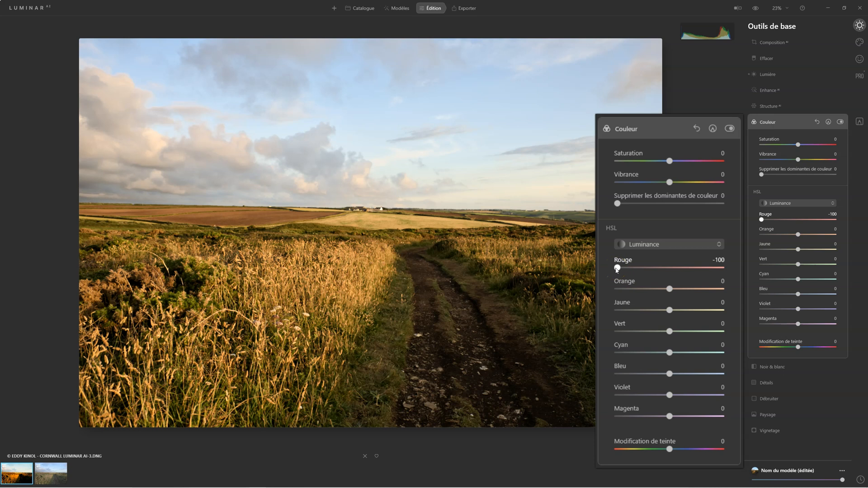
left_click_drag(617, 268, 741, 271)
left_click(711, 267)
double_click(720, 268)
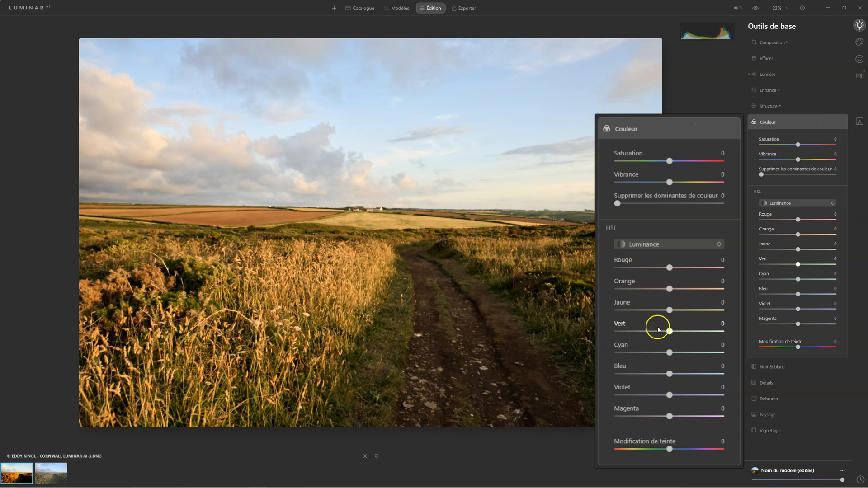
Try darkening the HSL luminance of Vert, then Bleu at -89, resetting each to 0
left_click_drag(670, 331, 633, 332)
double_click(633, 332)
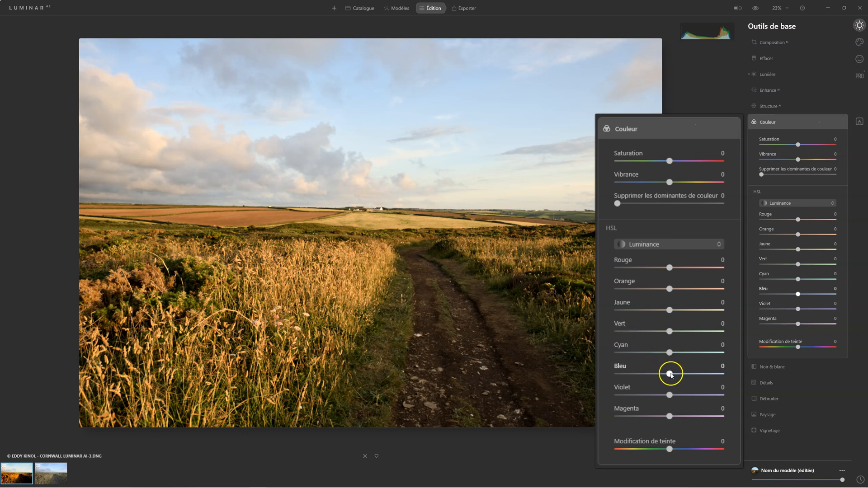
left_click_drag(669, 372, 624, 373)
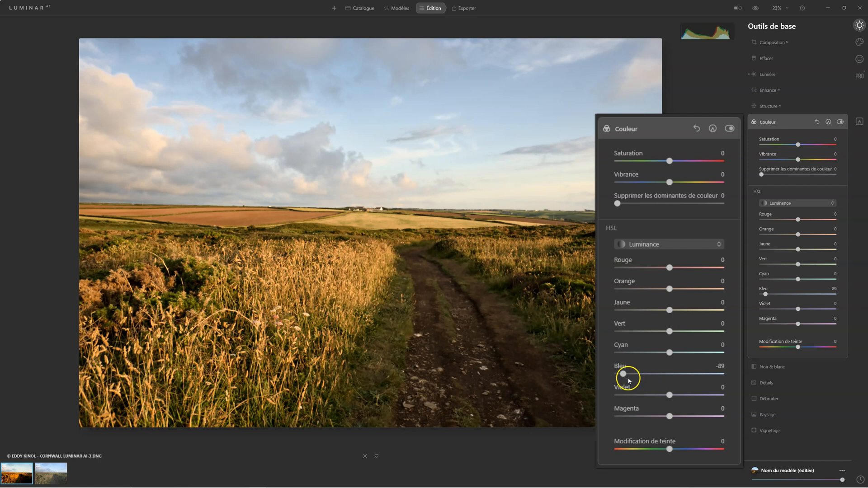
double_click(623, 373)
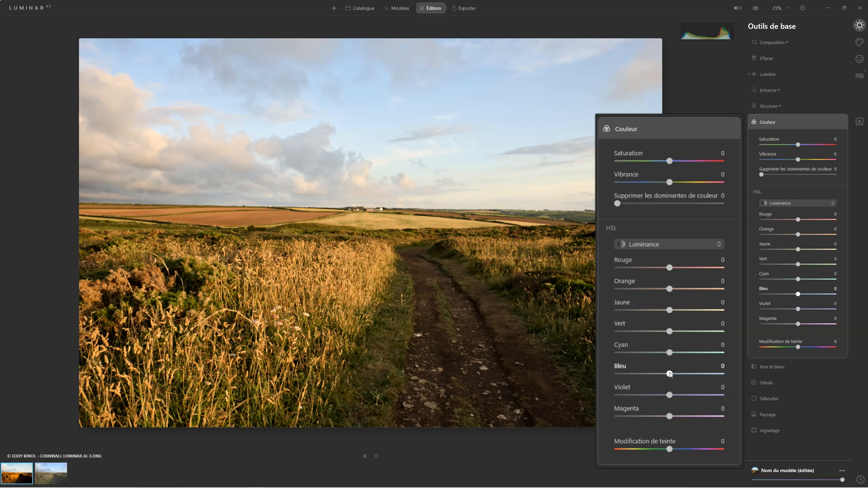
Lower Bleu's HSL luminance to -83, switch the HSL mode to Saturation and raise Bleu to 49
left_click_drag(669, 373, 626, 373)
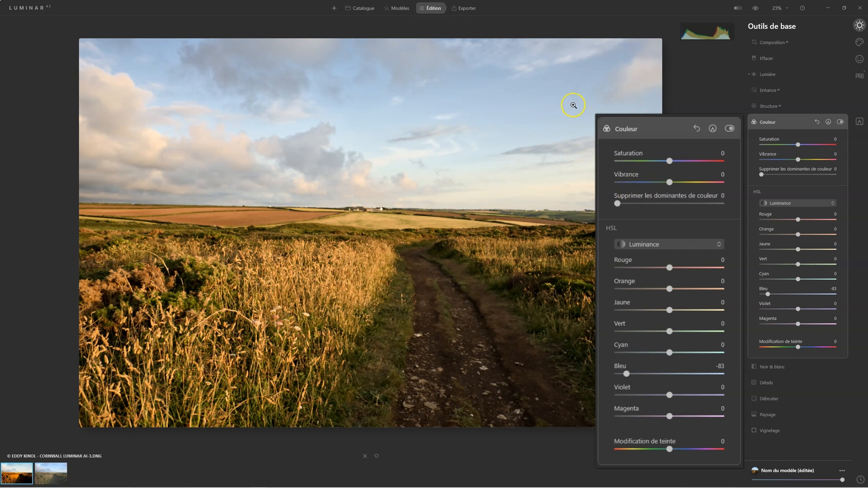
left_click(660, 244)
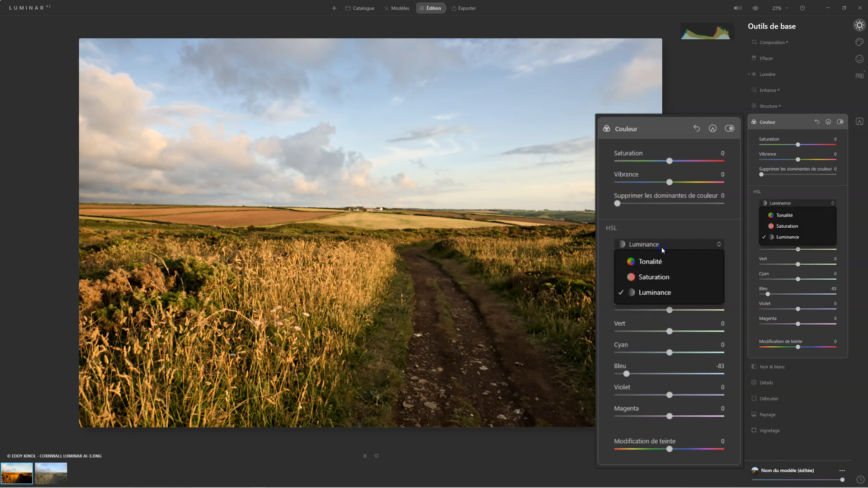
left_click(660, 274)
left_click_drag(668, 373, 695, 373)
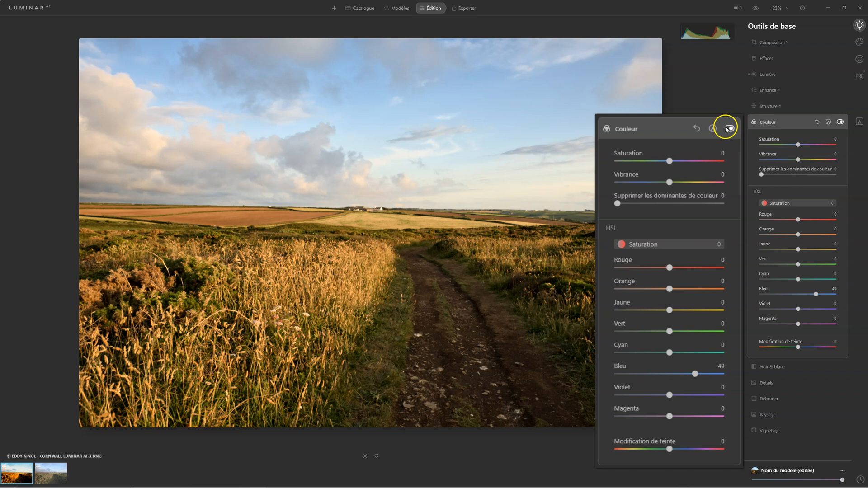
Toggle the Couleur tool off and on twice to compare the photo with and without the blue adjustments
left_click(728, 128)
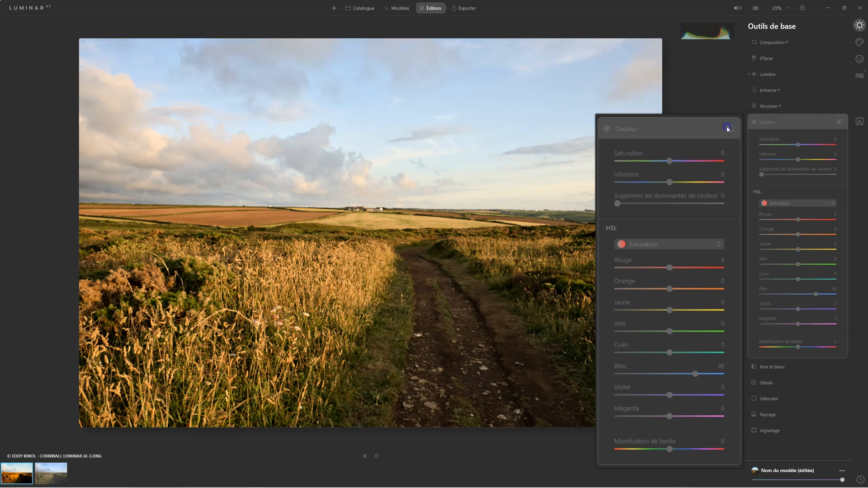
left_click(727, 129)
left_click(727, 129)
left_click(728, 129)
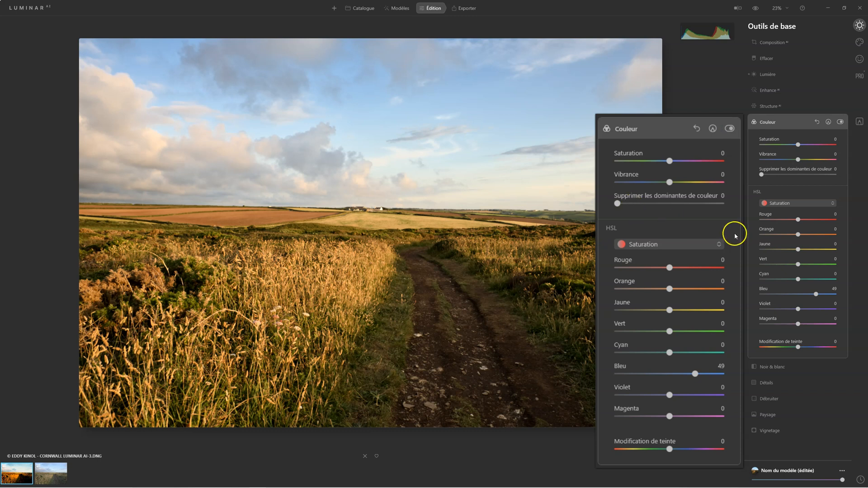
Reset Bleu to 0 in both the HSL Saturation and Luminance modes
double_click(694, 373)
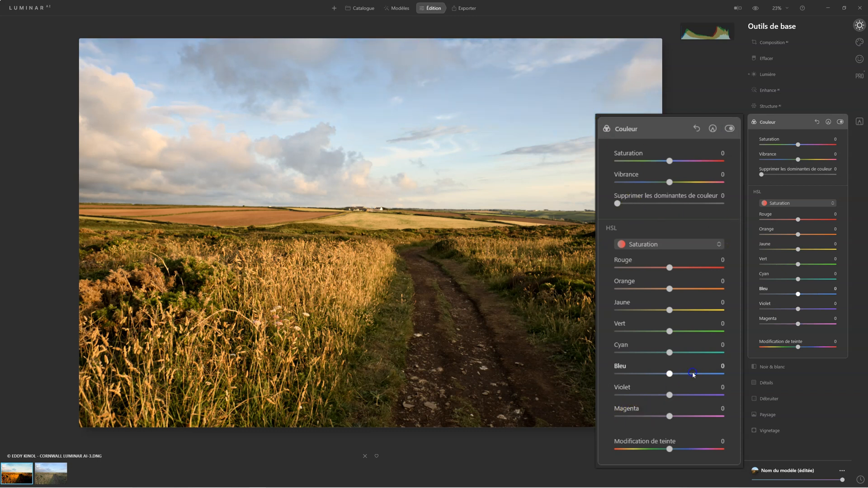
left_click(665, 244)
left_click(656, 293)
left_click_drag(669, 374, 627, 375)
double_click(626, 374)
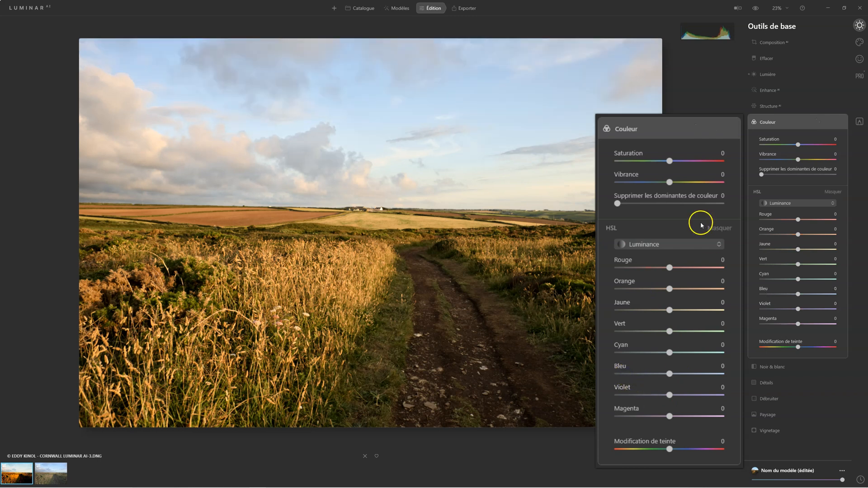
Try a slight Modification de teinte, then Supprimer les dominantes de couleur at 100, returning each to 0
mouse_move(669, 449)
left_mouse_down()
mouse_move(634, 451)
mouse_move(701, 452)
mouse_move(633, 454)
mouse_move(716, 453)
mouse_move(658, 450)
mouse_move(671, 450)
left_mouse_up()
double_click(681, 451)
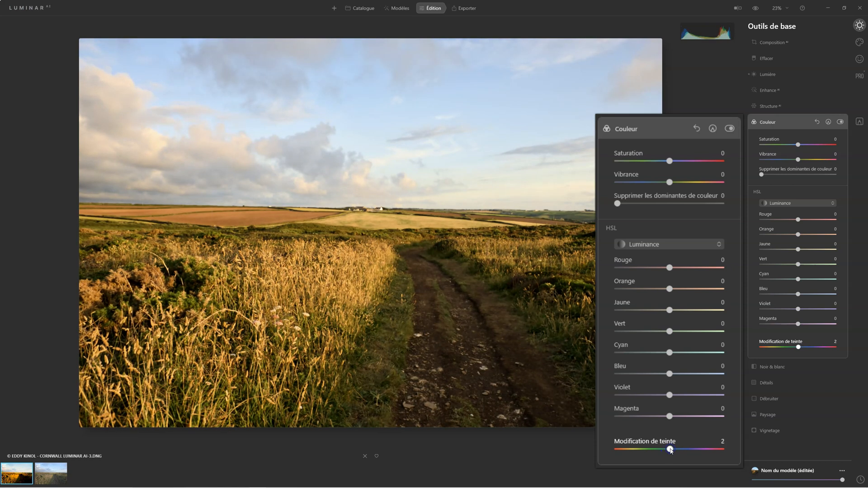
double_click(670, 449)
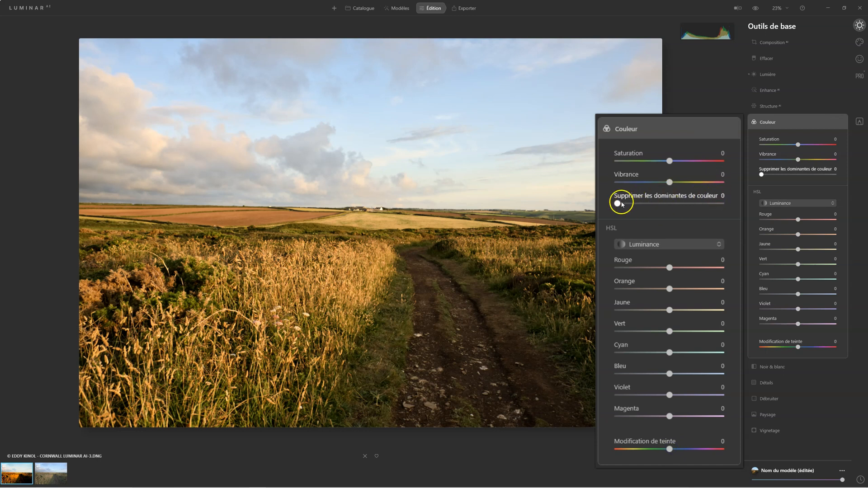
left_click_drag(617, 204, 865, 174)
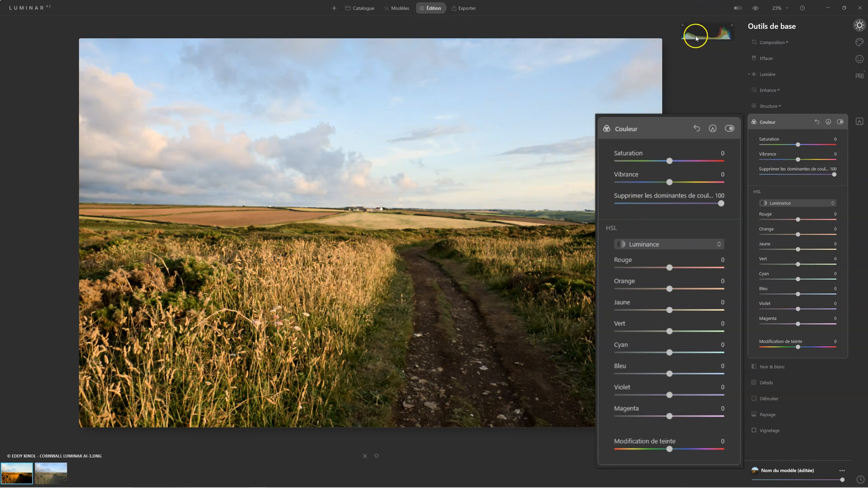
left_click_drag(719, 200, 616, 203)
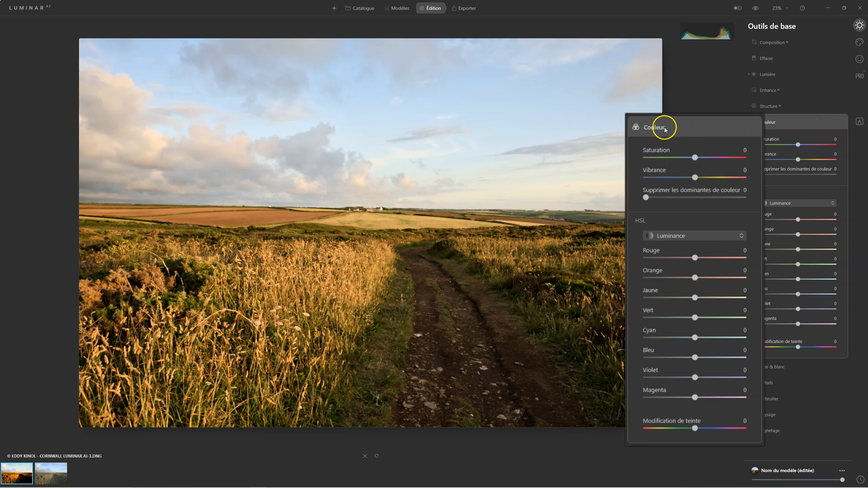
left_click(789, 123)
left_click(768, 121)
left_click(768, 121)
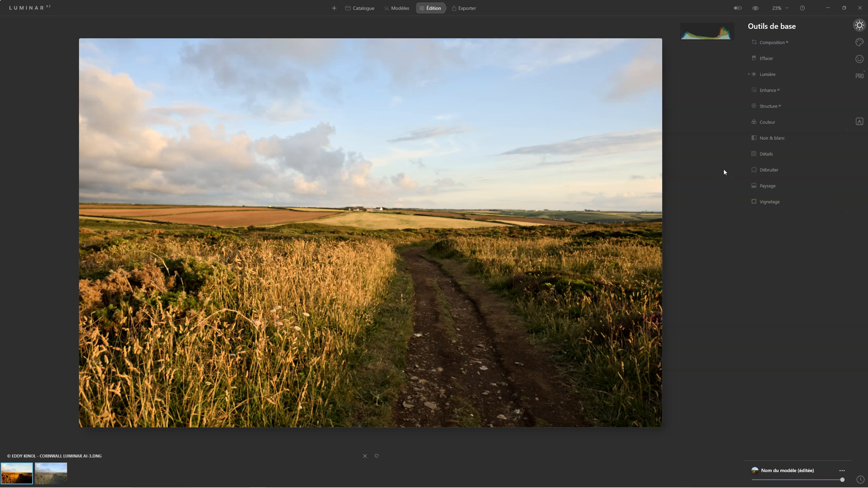
left_click(768, 122)
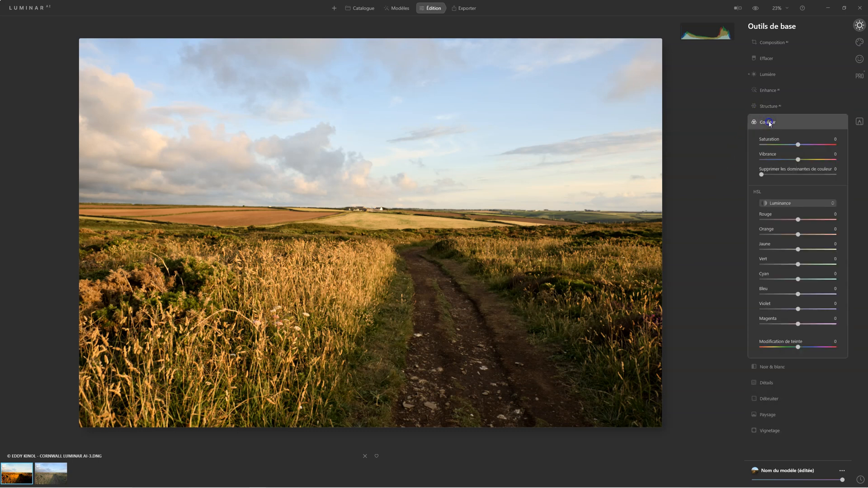
left_click(769, 122)
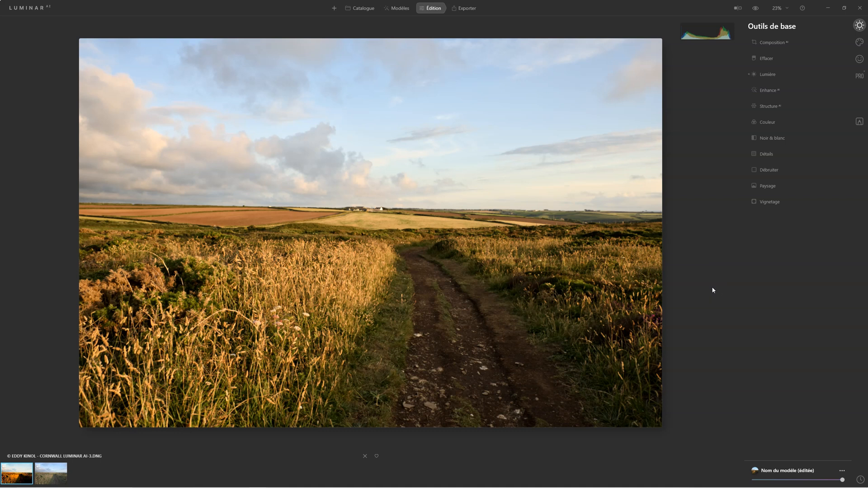
left_click(727, 257)
left_click(727, 254)
Open the Couleur tool and set its overall Saturation to 17
left_click(768, 121)
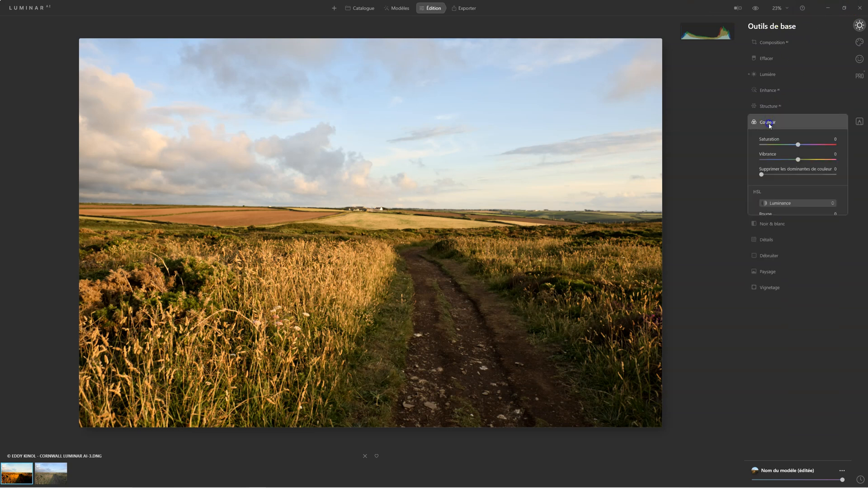
left_click_drag(791, 149, 804, 145)
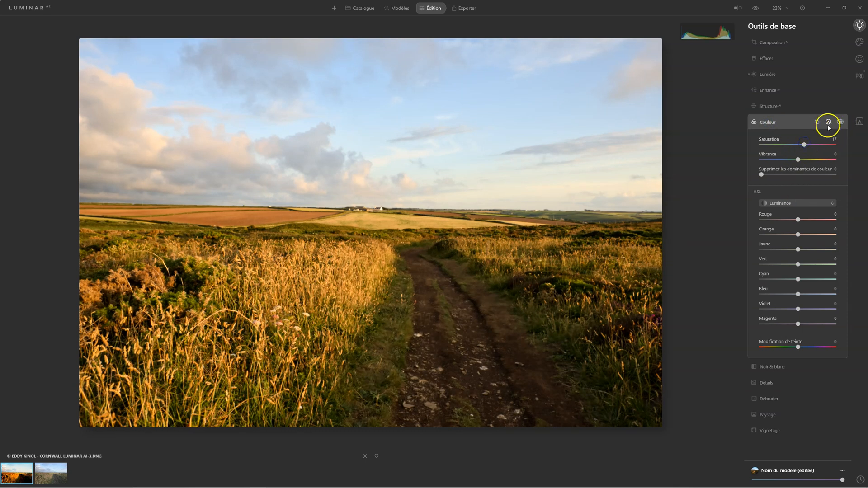
Examine the Couleur tool's masking options, including the paint and erase brushes, mask actions and mask types
left_click(795, 126)
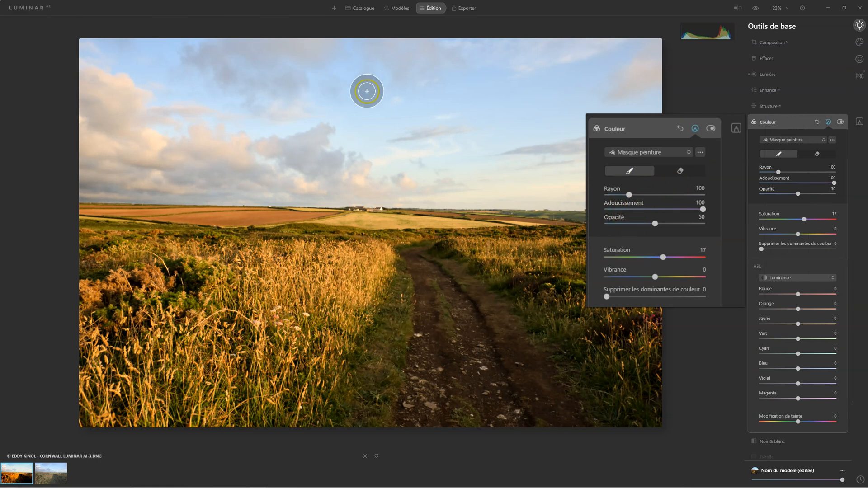
left_click(680, 170)
left_click(700, 152)
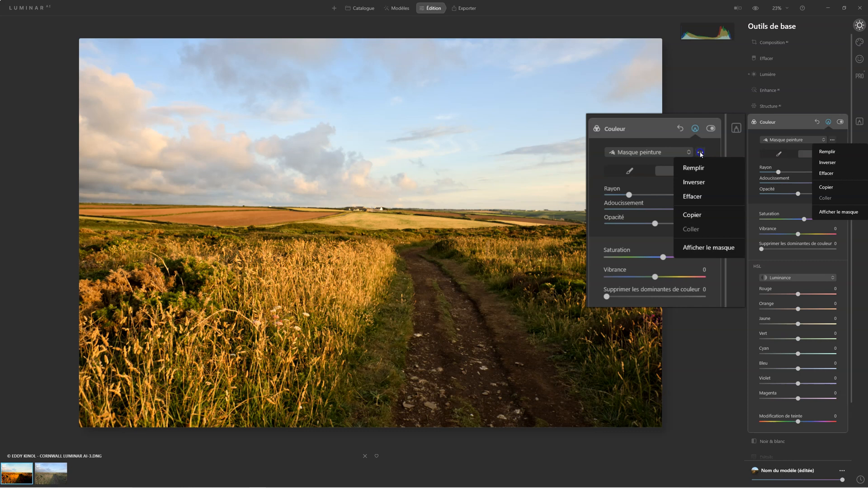
left_click(700, 153)
left_click(706, 155)
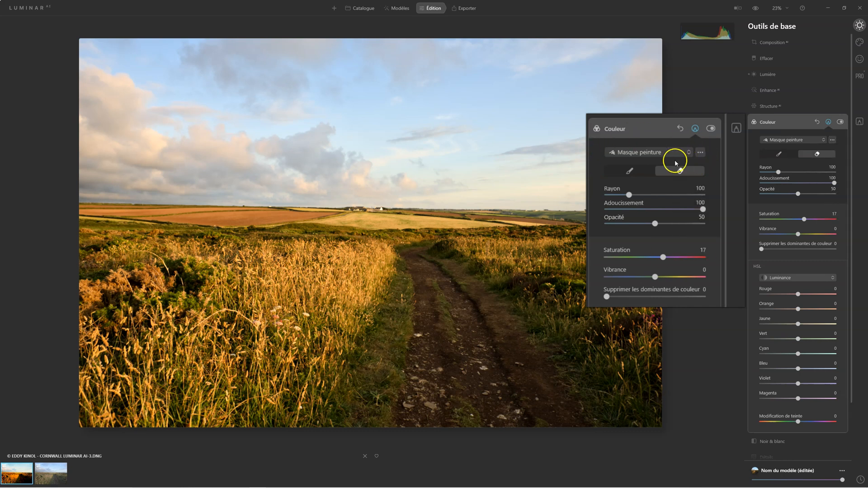
left_click(677, 155)
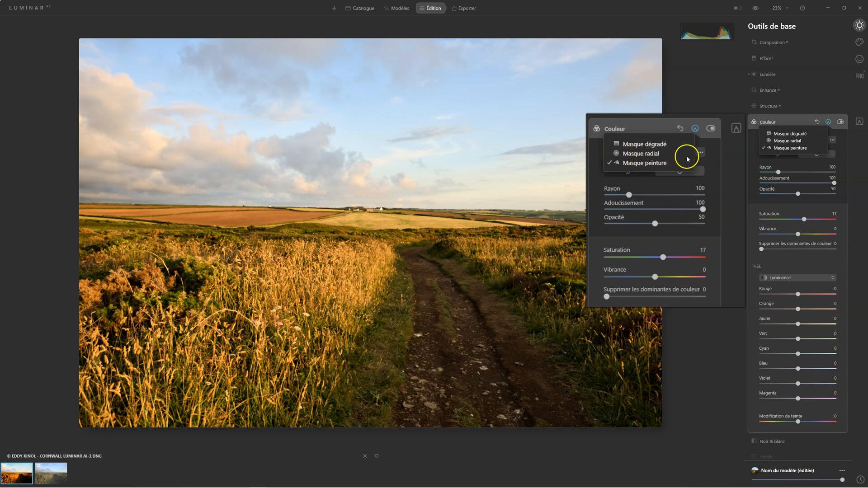
left_click(718, 171)
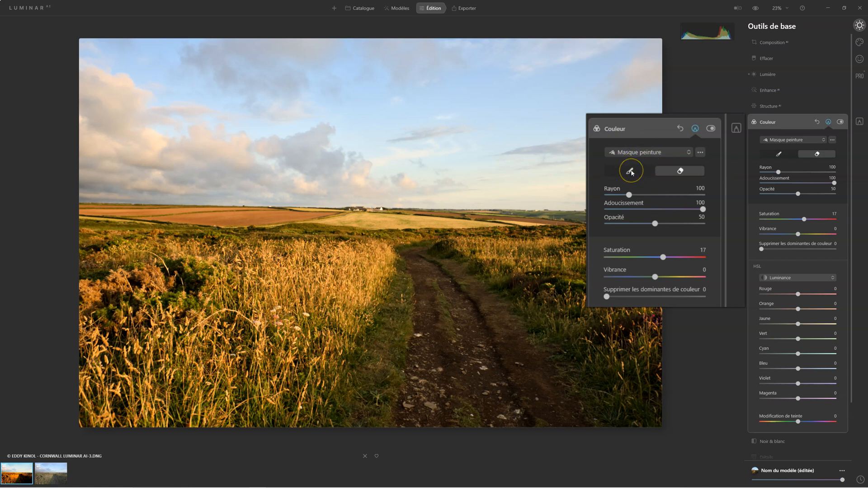
left_click(695, 128)
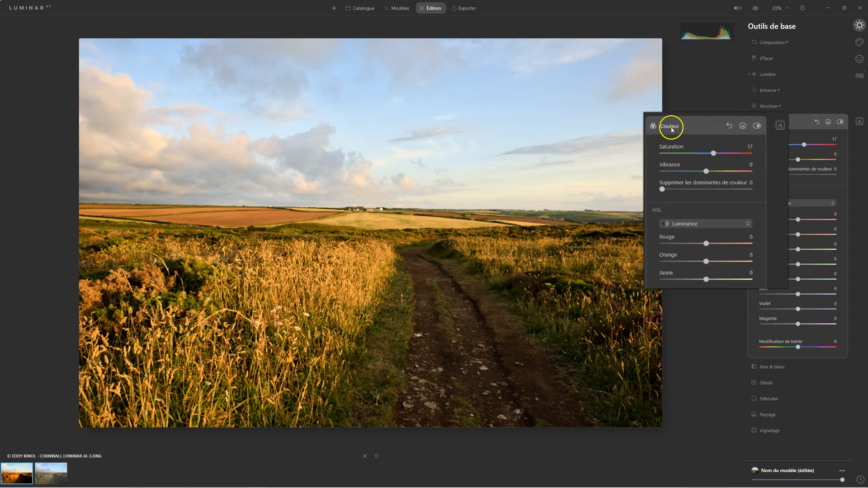
Open the Enhance AI tool, try Accent at 100, return it to 0 and set it to 49
left_click(771, 90)
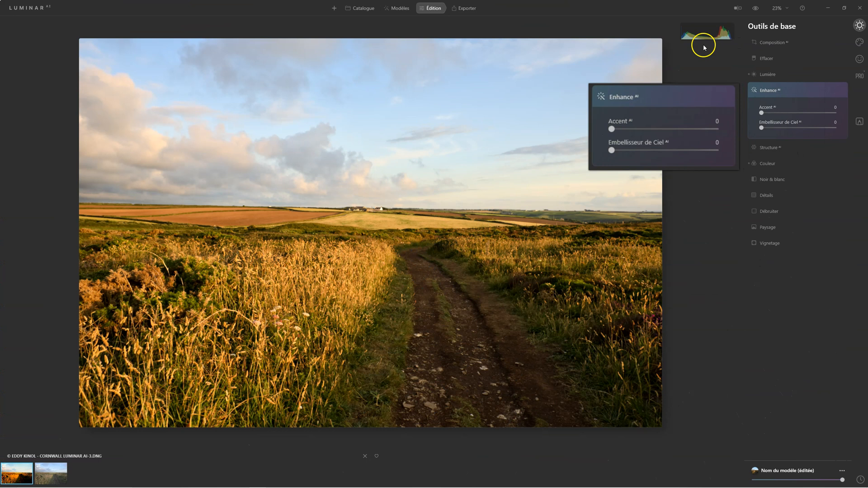
left_click_drag(761, 113, 833, 112)
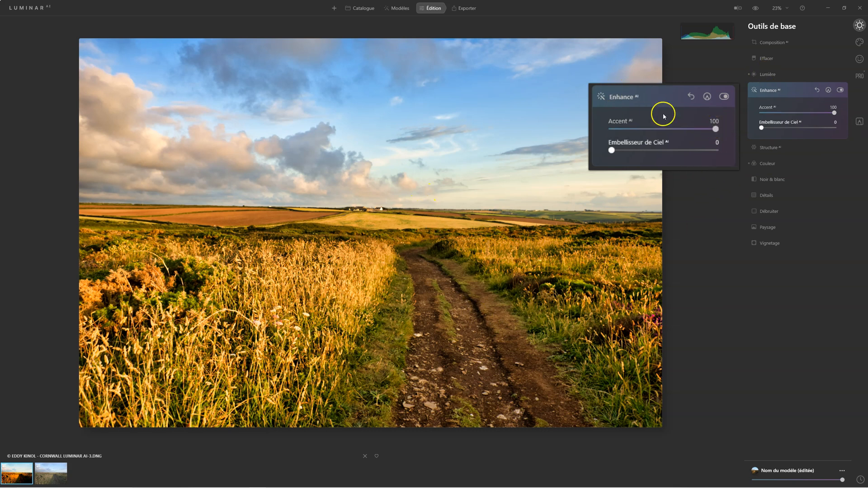
left_click_drag(714, 129, 595, 127)
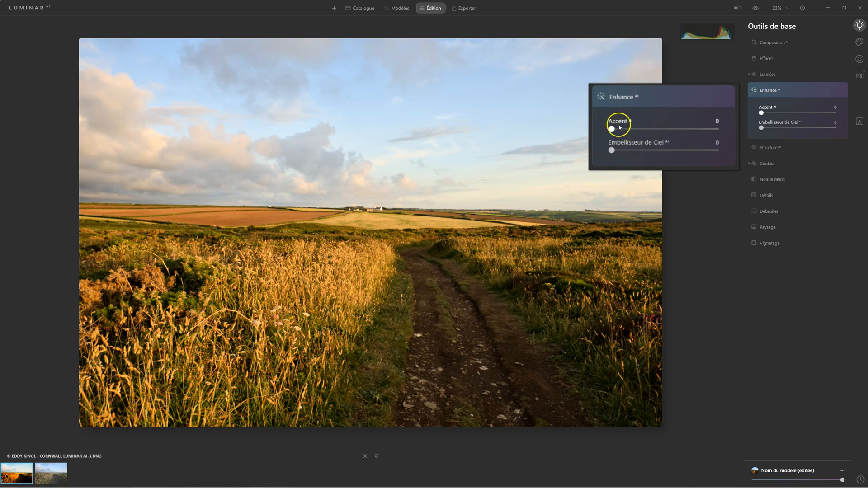
left_click_drag(611, 129, 683, 129)
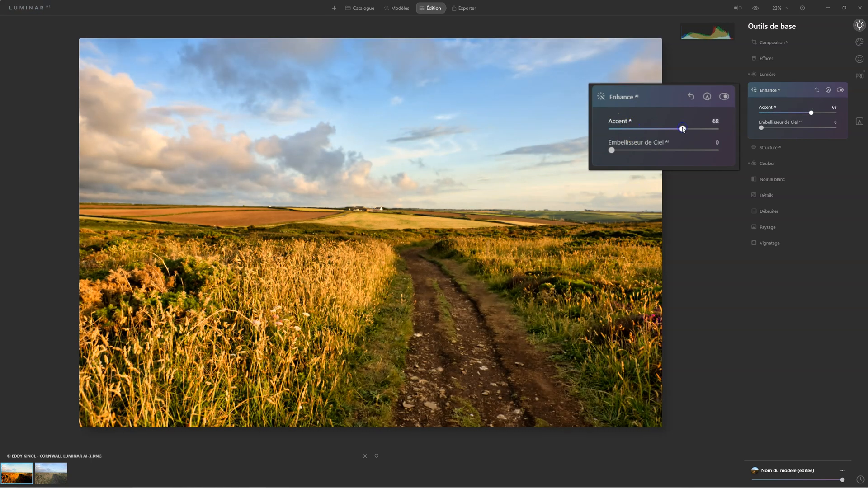
left_click_drag(681, 128, 663, 128)
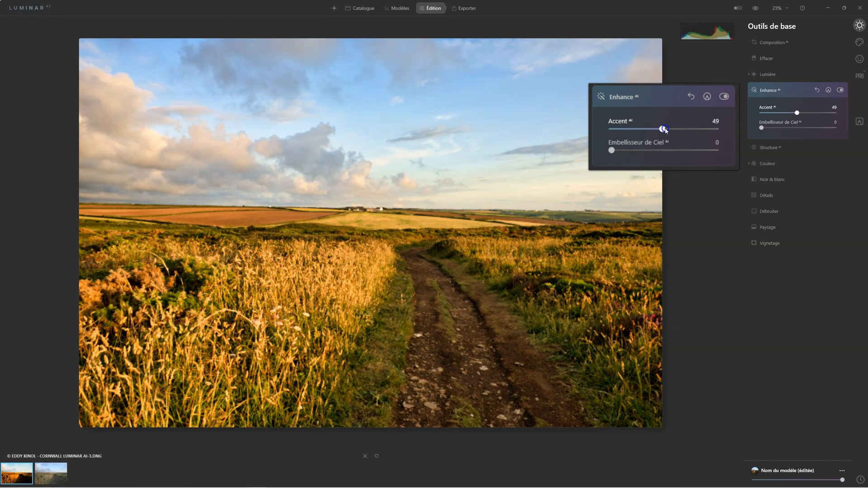
Set Embellisseur de Ciel to 33, then reduce it to 10 and Accent to 21
left_click(611, 150)
left_click_drag(613, 151, 646, 153)
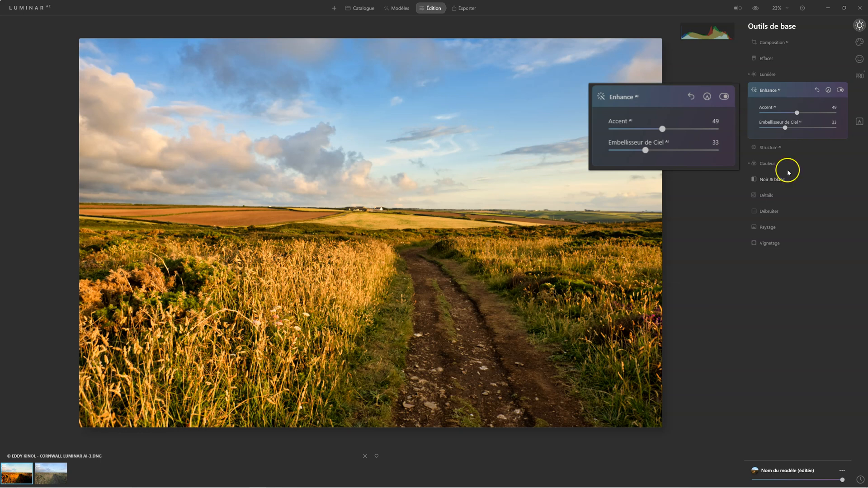
left_click_drag(785, 128, 774, 112)
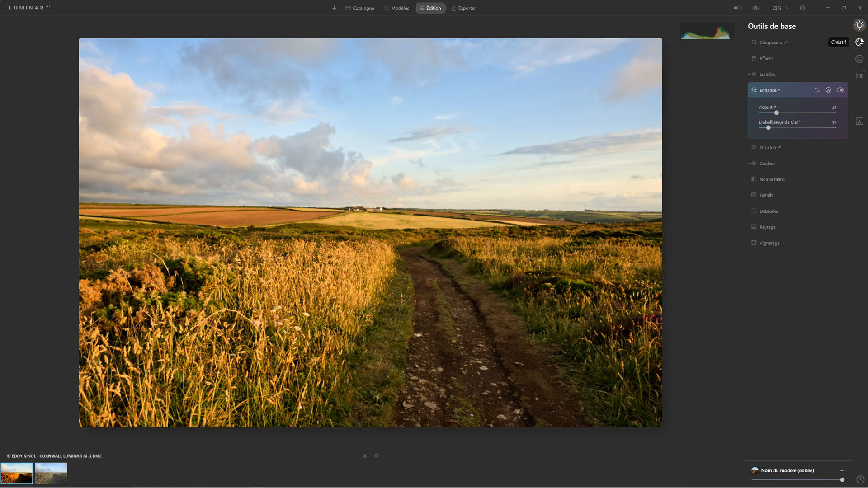
Open the Virage tool in the Créatif group and expand its Hautes lum. and Ombres sections
left_click(859, 42)
left_click(765, 122)
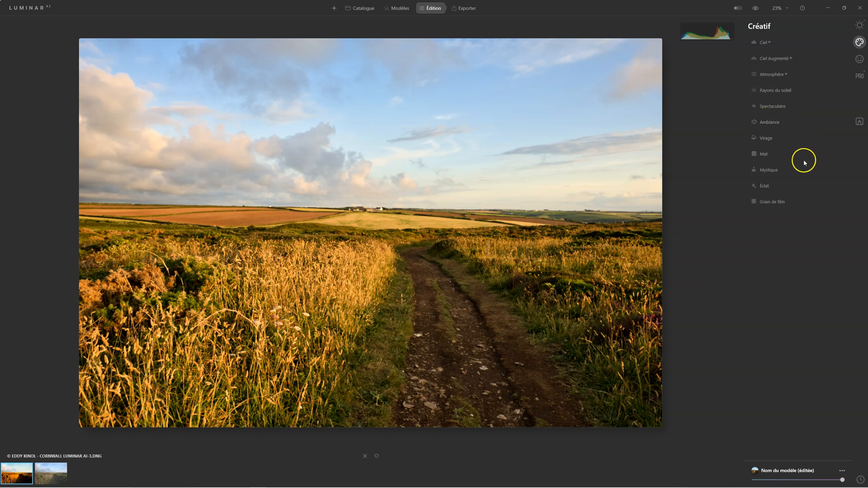
left_click(770, 137)
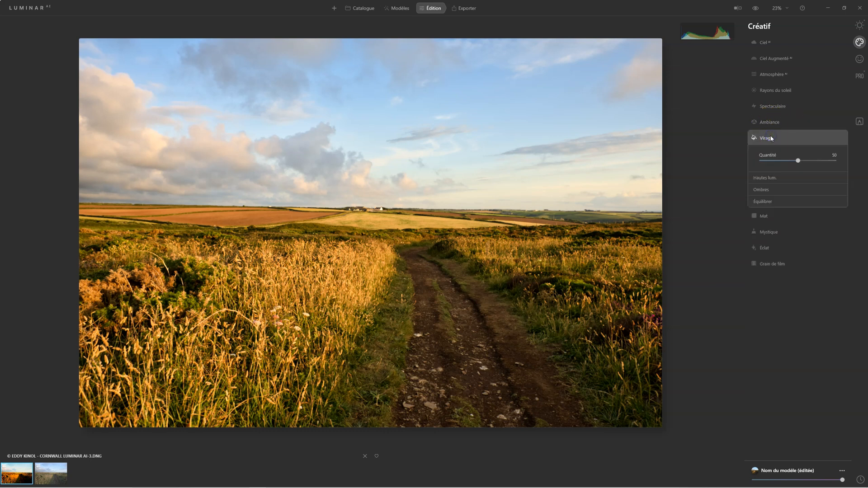
left_click(766, 178)
left_click(762, 226)
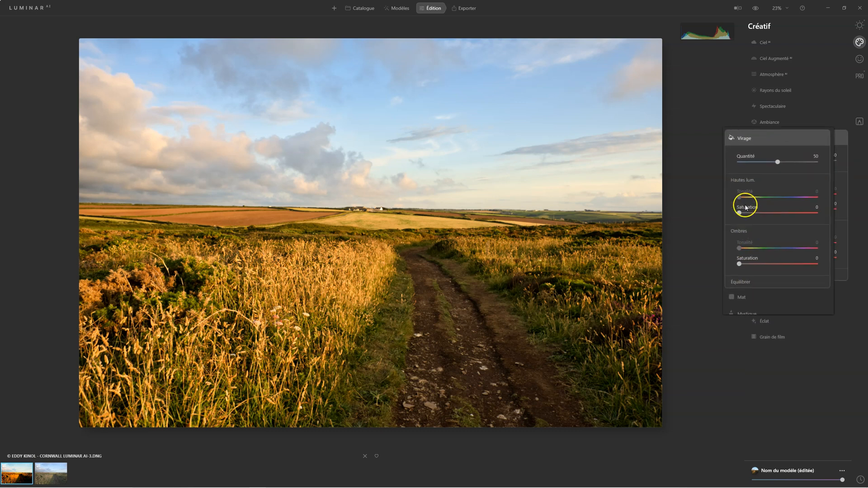
Expand Virage's Équilibrer section, try Hautes lum. at Tonalité 270 and Saturation 100, and set them to Tonalité 23 and Saturation 35
left_click(764, 276)
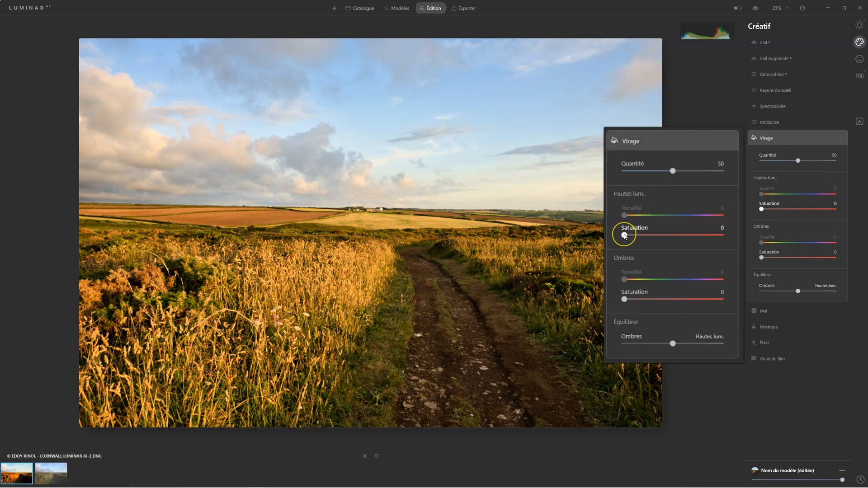
left_click_drag(624, 235, 697, 216)
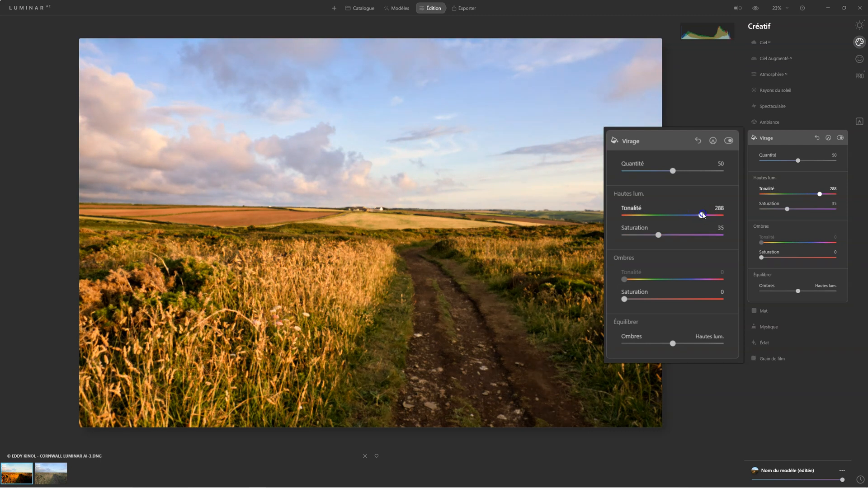
left_click_drag(658, 235, 726, 232)
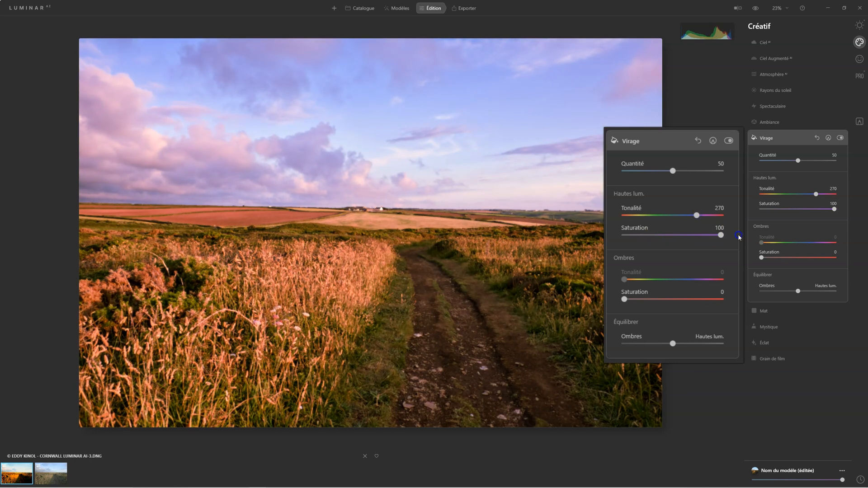
left_click_drag(696, 215, 644, 215)
left_click_drag(721, 235, 686, 236)
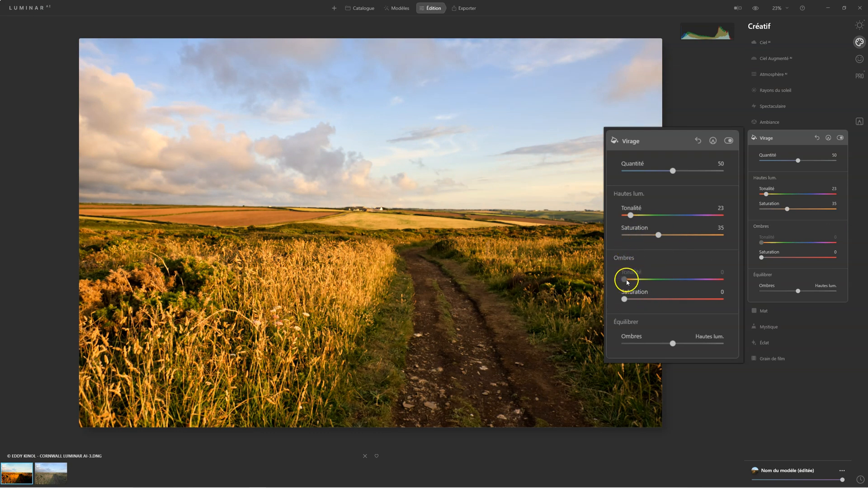
Set the Ombres toning to Tonalité 197 and Saturation 66, and raise Virage's Quantité to 100
left_click_drag(623, 300, 695, 280)
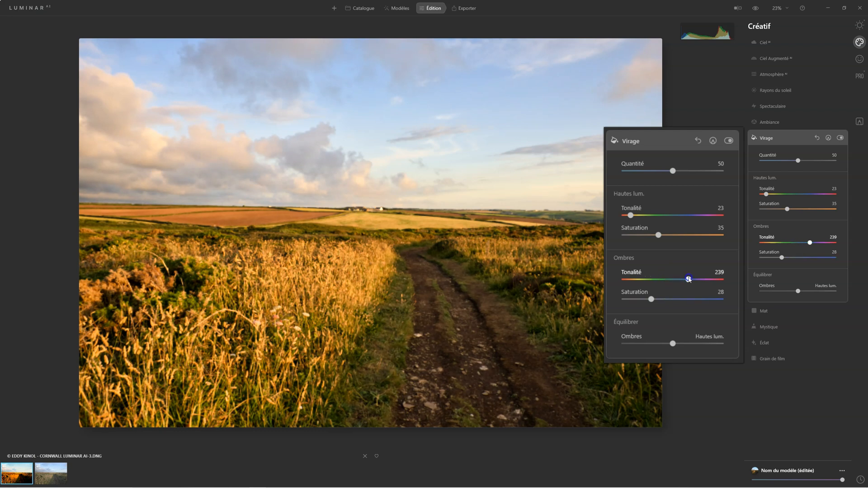
left_click_drag(651, 299, 677, 279)
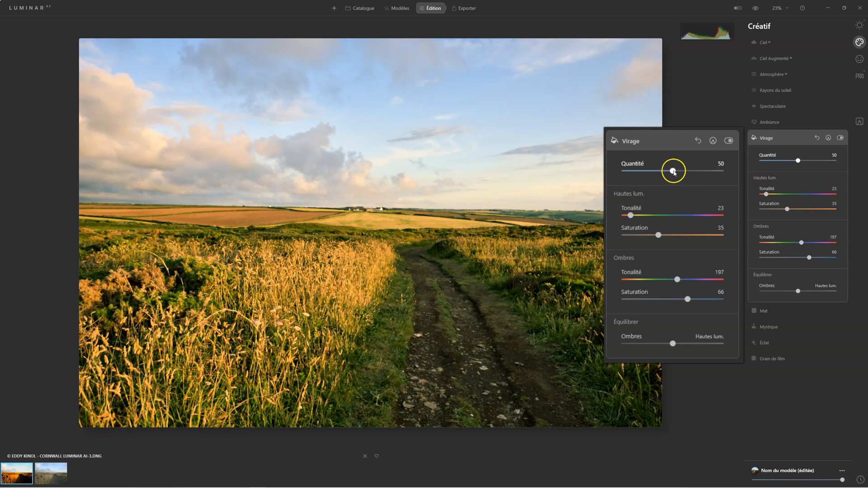
left_click_drag(672, 171, 723, 170)
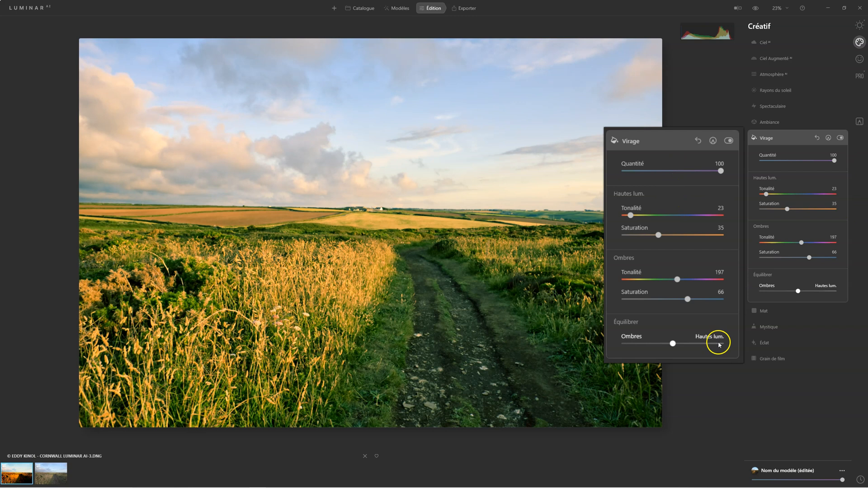
Retune Virage to Tonalité 67 and Saturation 11 for Hautes lum., and Tonalité 306 and Saturation 32 for Ombres
left_click_drag(686, 299, 649, 301)
left_click_drag(647, 237, 631, 216)
left_click_drag(676, 279, 631, 278)
left_click(642, 214)
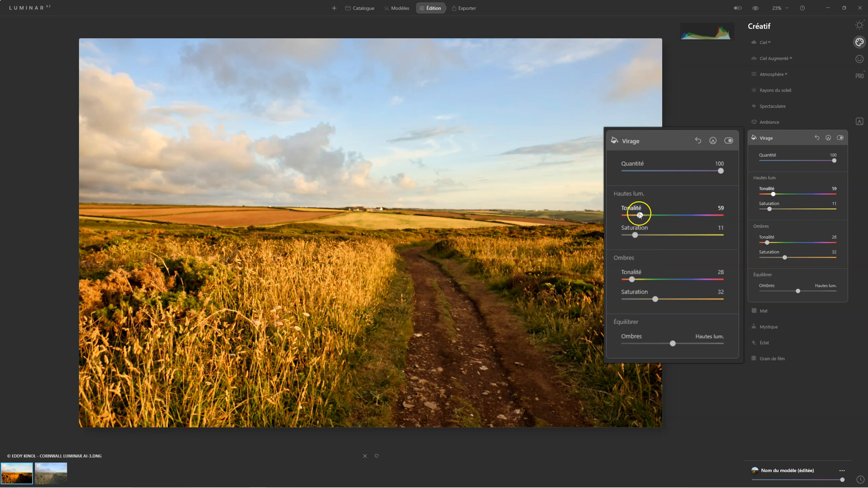
left_click_drag(638, 216, 641, 216)
left_click_drag(632, 278, 707, 280)
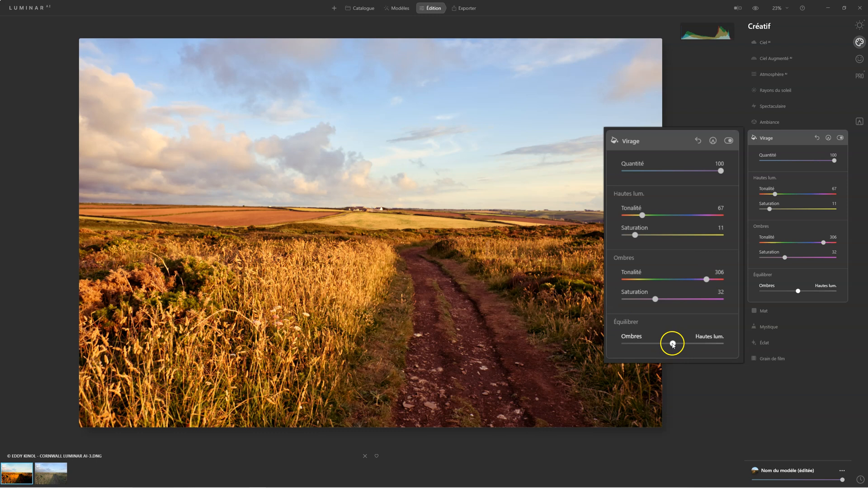
Try shifting the Équilibrer balance towards Ombres and towards Hautes lum., and return it to about the centre
left_click_drag(671, 342, 627, 342)
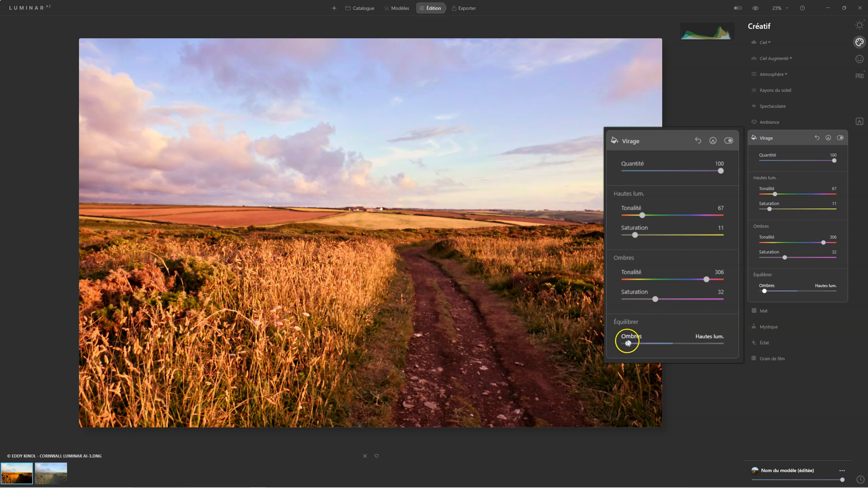
left_click(645, 343)
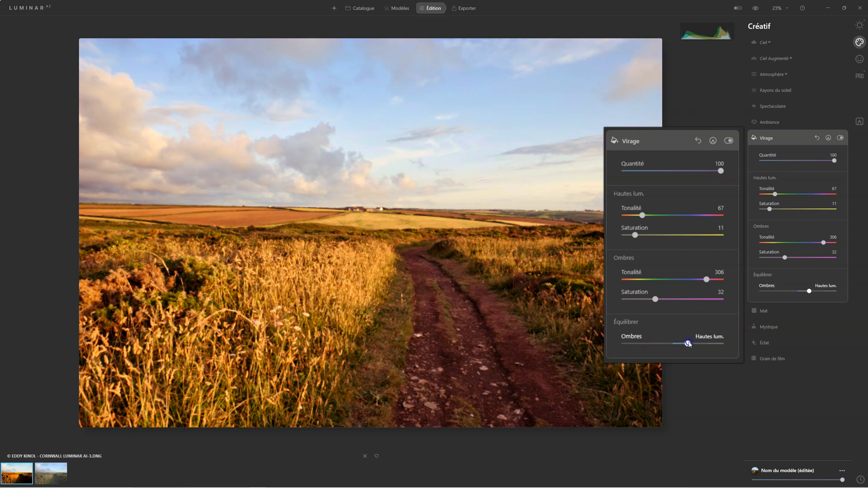
left_click_drag(695, 342, 674, 344)
Collapse the Virage tool and open Harmonie de couleurs in the Professionel group
left_click(637, 141)
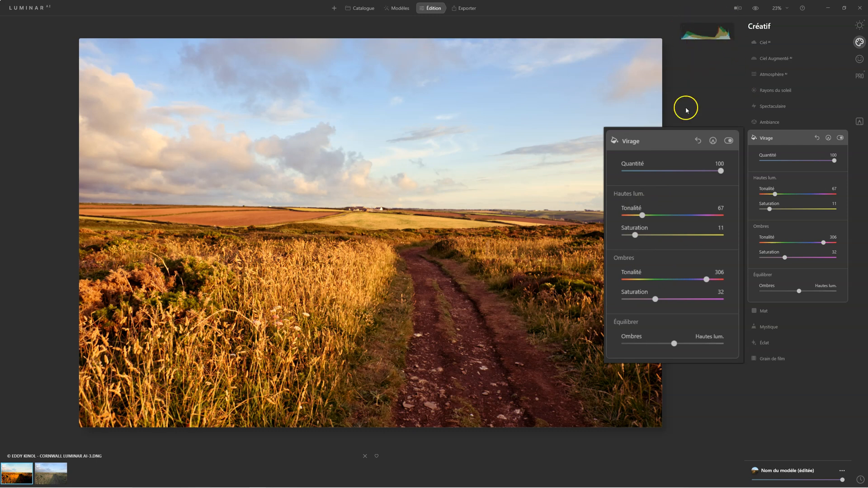
left_click_drag(633, 140, 768, 138)
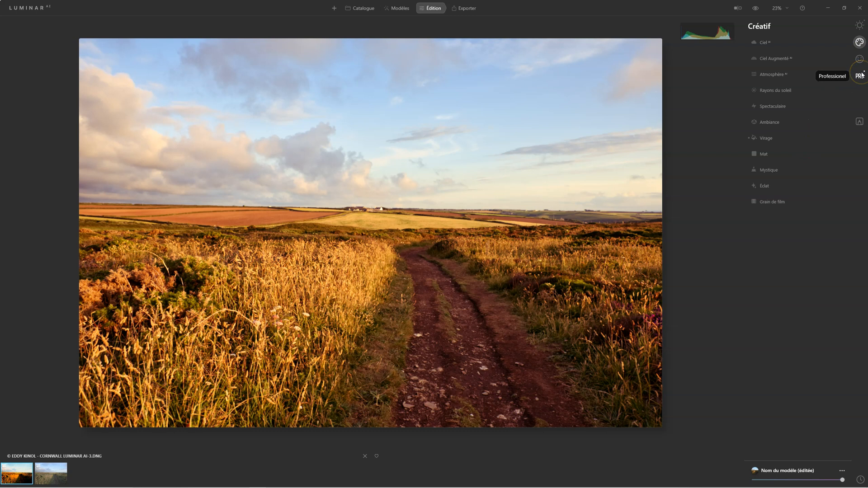
left_click(859, 75)
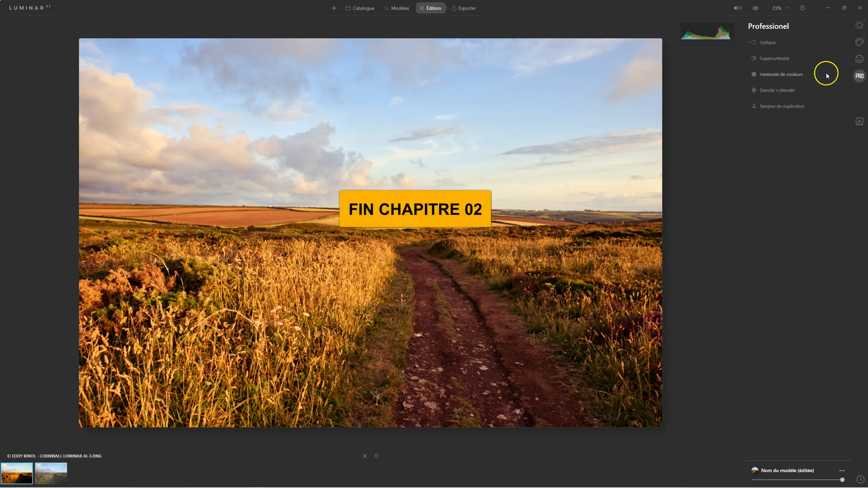
left_click(792, 75)
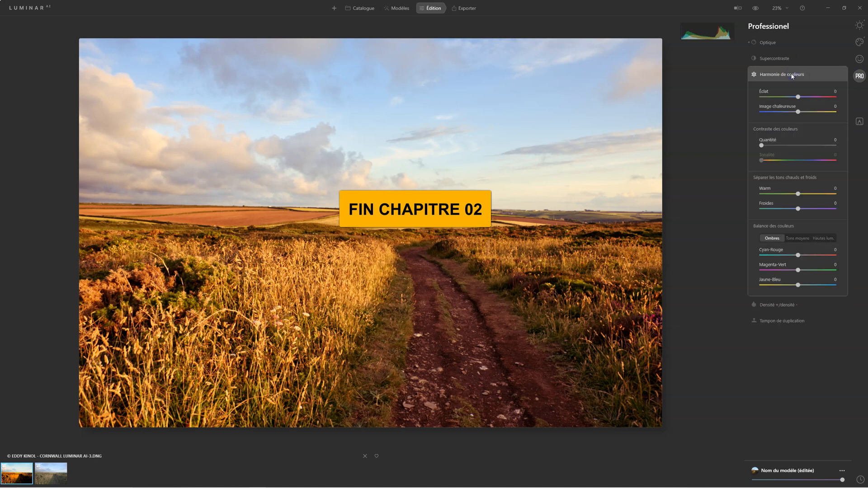